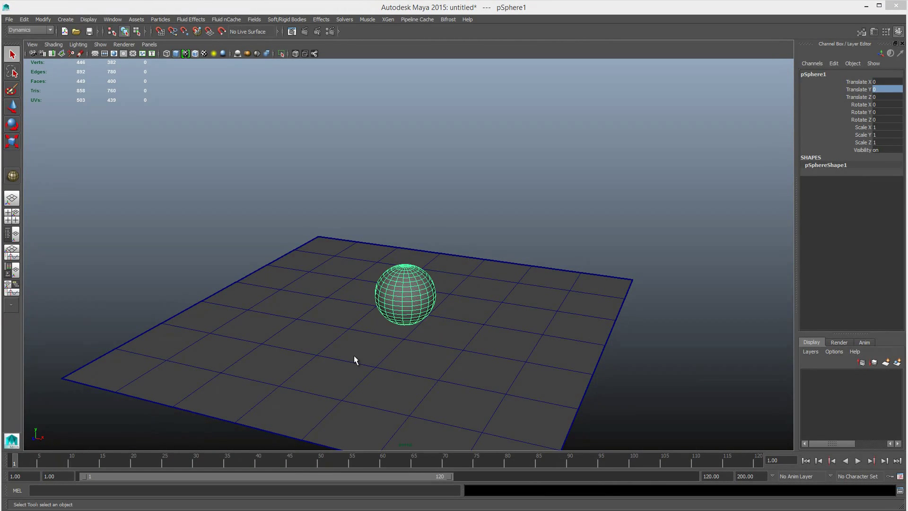
# Orbit closer to the sphere and select its Translate Y channel with the Move tool active.
pyautogui.keyDown('alt'); pyautogui.moveTo(397, 303); pyautogui.dragTo(416, 277); pyautogui.keyUp('alt')
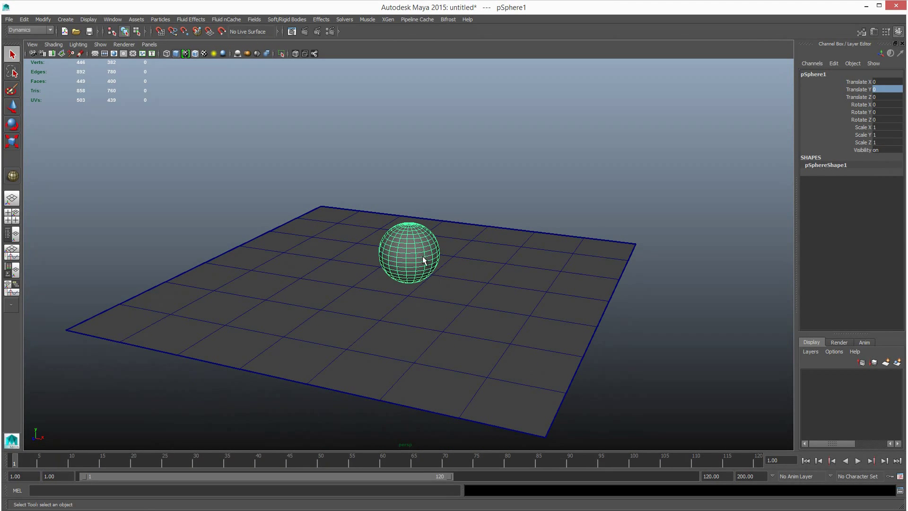
pyautogui.keyDown('alt'); pyautogui.moveTo(430, 271); pyautogui.dragTo(437, 256); pyautogui.keyUp('alt')
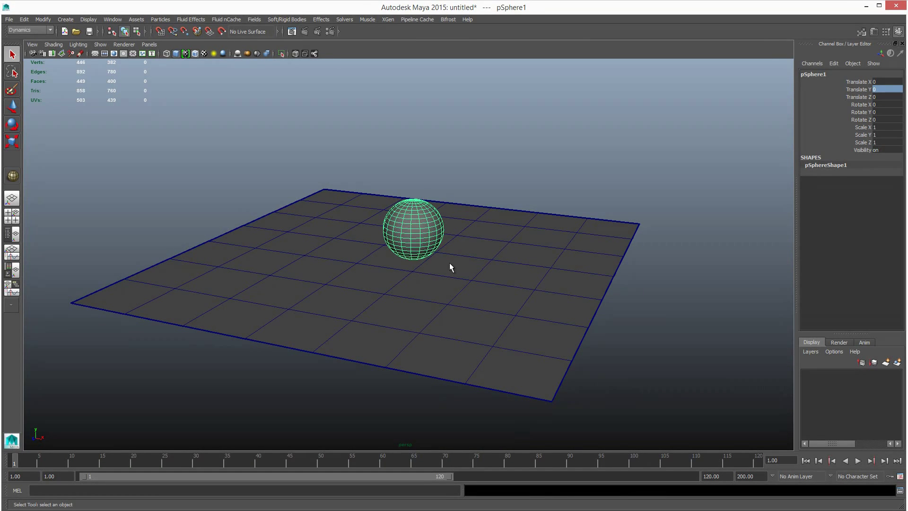
pyautogui.keyDown('alt'); pyautogui.moveTo(435, 254); pyautogui.dragTo(437, 259); pyautogui.keyUp('alt')
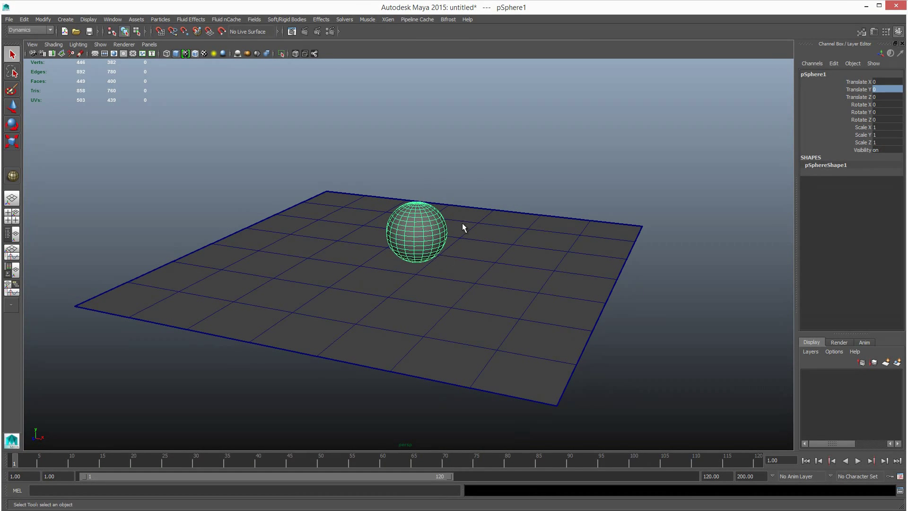
pyautogui.keyDown('alt'); pyautogui.moveTo(461, 223); pyautogui.dragTo(447, 245, button='right'); pyautogui.keyUp('alt')
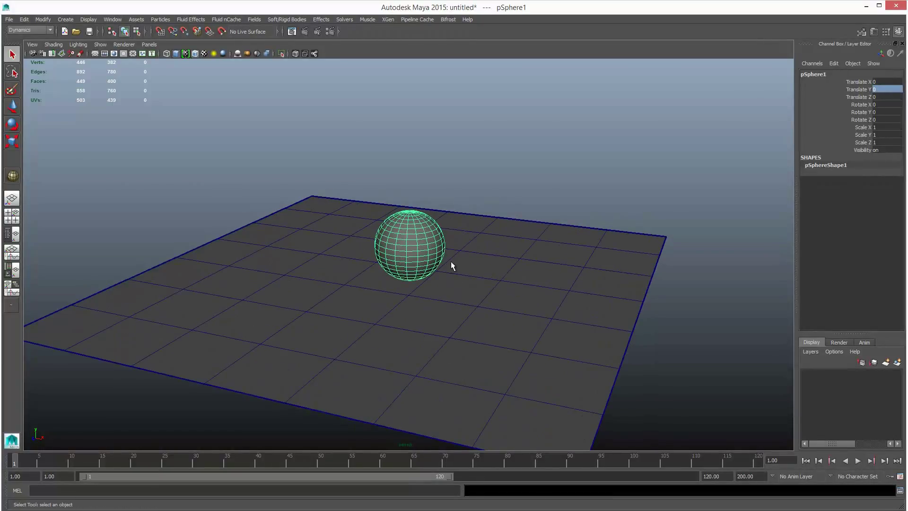
pyautogui.keyDown('alt'); pyautogui.moveTo(447, 260); pyautogui.dragTo(476, 231); pyautogui.keyUp('alt')
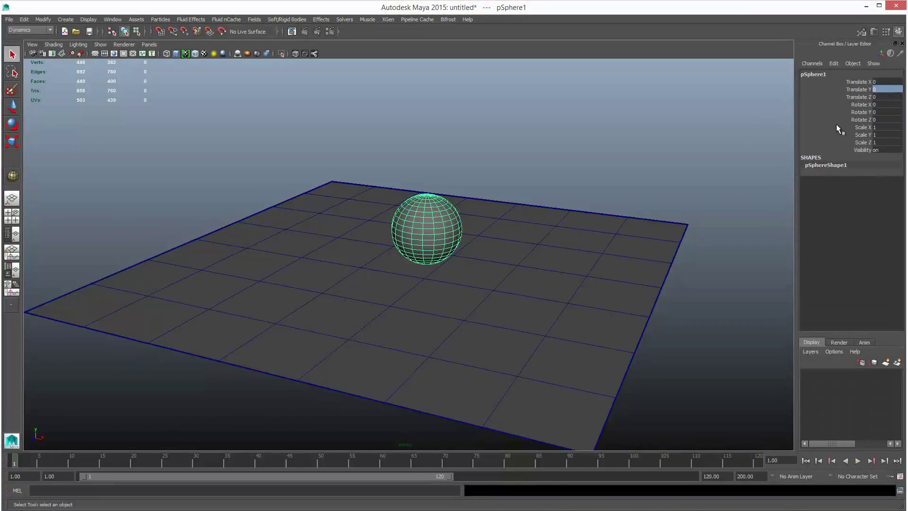
pyautogui.click(865, 114)
pyautogui.press('e')
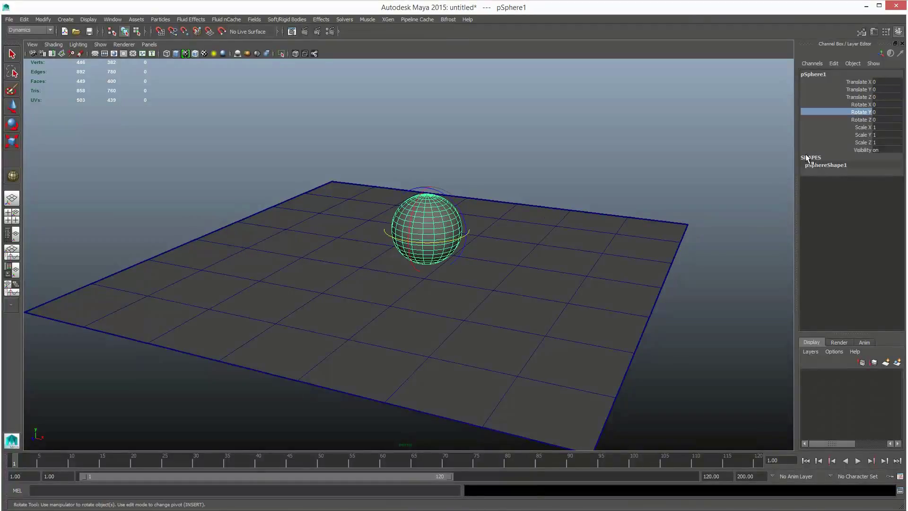
pyautogui.click(861, 89)
pyautogui.press('w')
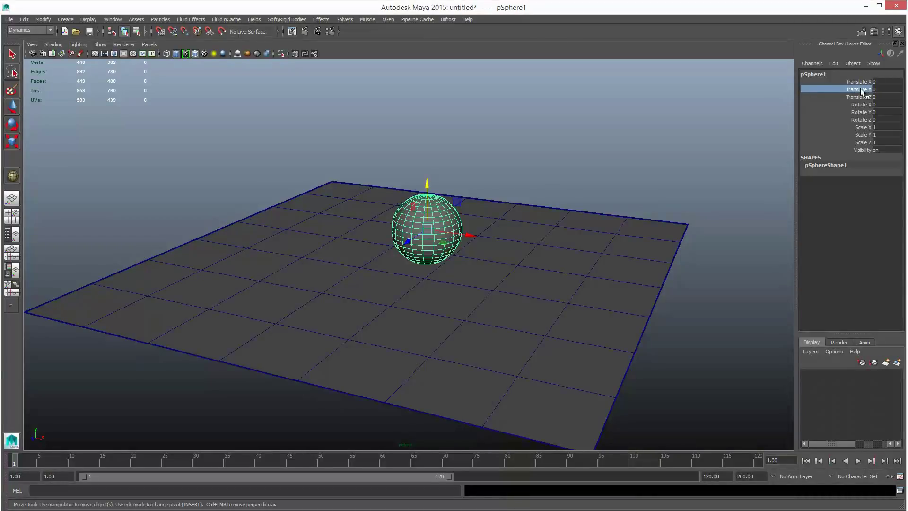
# Key the sphere's Translate Y at frame 1, then move the current time to frame 24.
pyautogui.rightClick(861, 89)
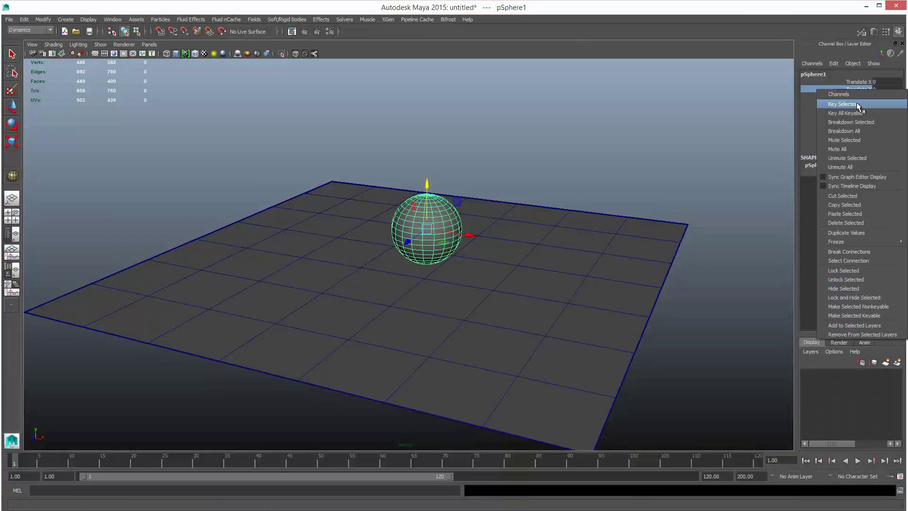
pyautogui.click(856, 102)
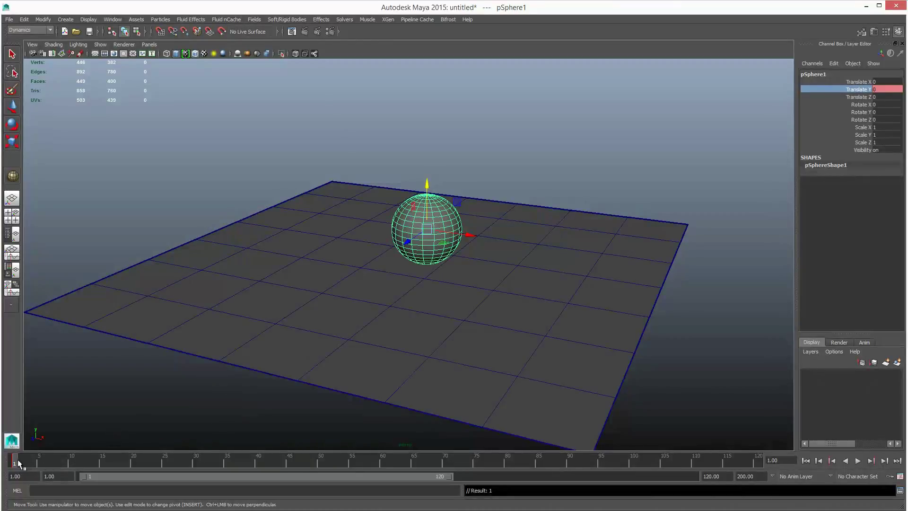
pyautogui.moveTo(19, 459)
pyautogui.mouseDown()
pyautogui.moveTo(289, 471)
pyautogui.moveTo(197, 473)
pyautogui.mouseUp()
pyautogui.moveTo(151, 461)
pyautogui.mouseDown()
pyautogui.moveTo(143, 462)
pyautogui.moveTo(158, 466)
pyautogui.mouseUp()
# Raise the sphere to Translate Y 359.363 and key it at frame 24.
pyautogui.moveTo(429, 186); pyautogui.dragTo(431, 15)
pyautogui.keyDown('alt'); pyautogui.moveTo(465, 148); pyautogui.dragTo(467, 197, button='middle'); pyautogui.keyUp('alt')
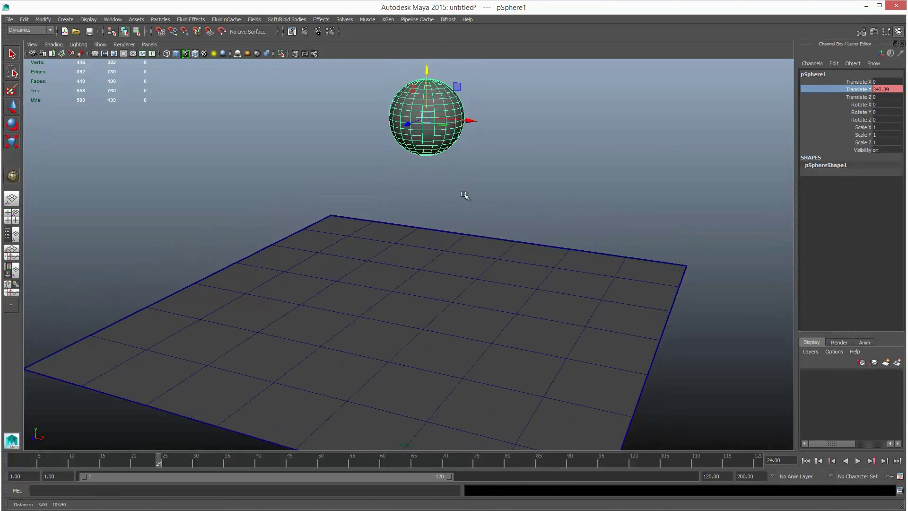
pyautogui.keyDown('alt'); pyautogui.moveTo(466, 197); pyautogui.dragTo(442, 154, button='right'); pyautogui.keyUp('alt')
pyautogui.moveTo(431, 108); pyautogui.dragTo(688, 86, button='middle')
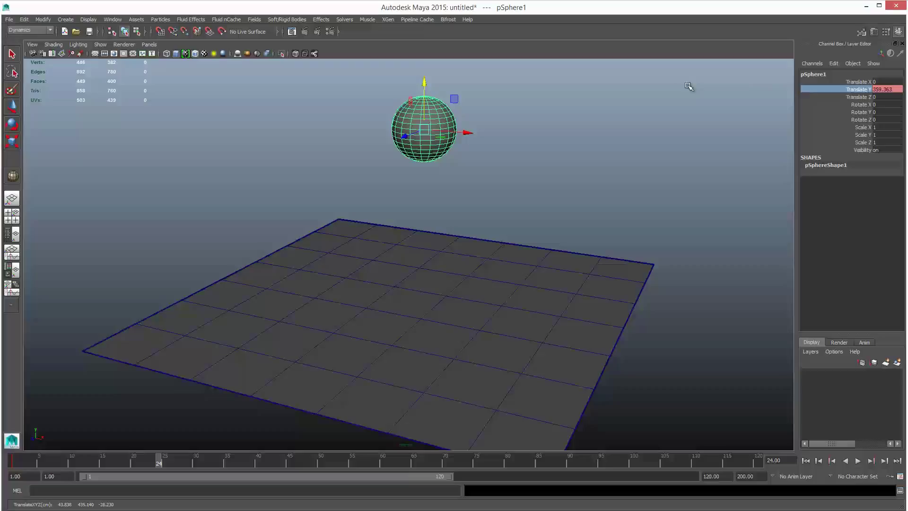
pyautogui.rightClick(862, 91)
pyautogui.click(862, 104)
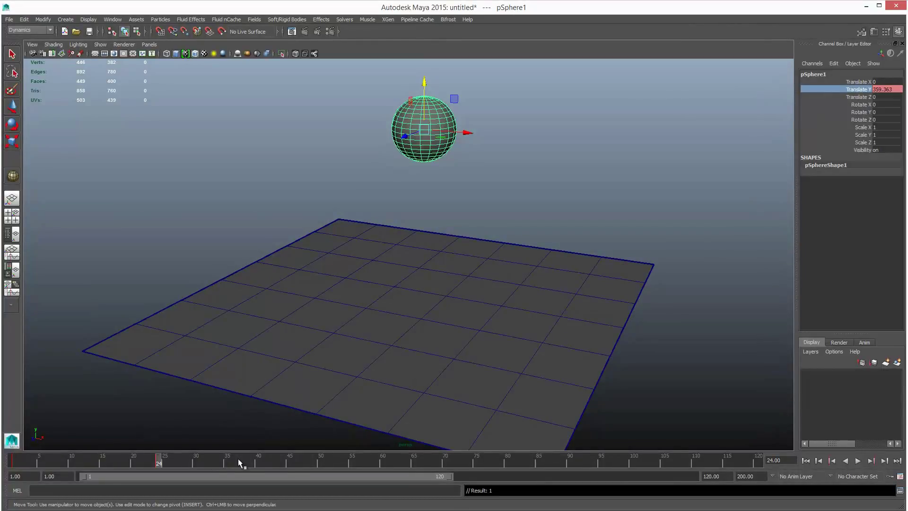
# Advance to frame 48, drag the sphere back down near the plane and key it.
pyautogui.hotkey('alt', 'v')
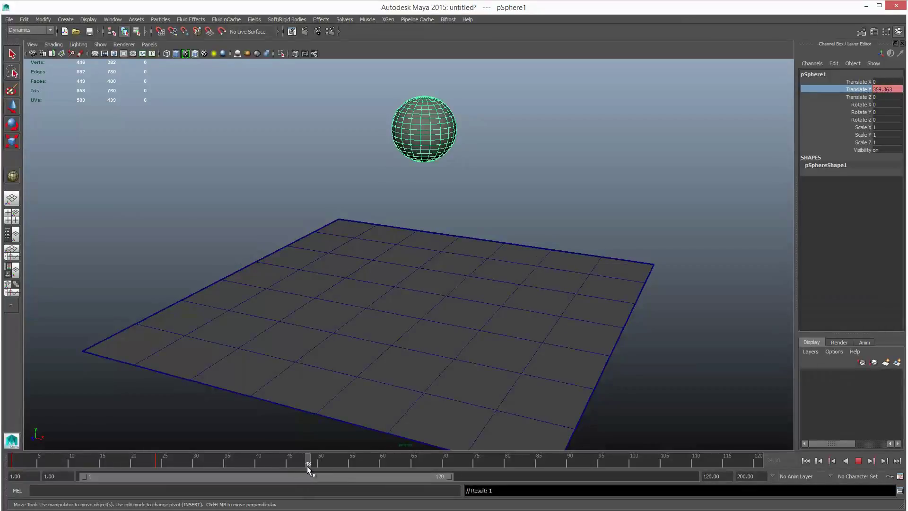
pyautogui.hotkey('alt', 'v')
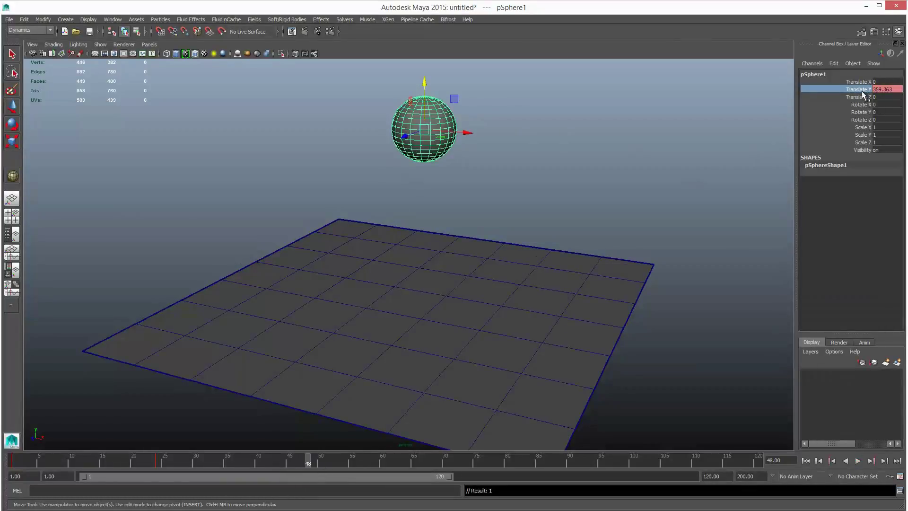
pyautogui.moveTo(424, 80); pyautogui.dragTo(420, 233)
pyautogui.keyDown('alt'); pyautogui.moveTo(480, 250); pyautogui.dragTo(461, 264); pyautogui.keyUp('alt')
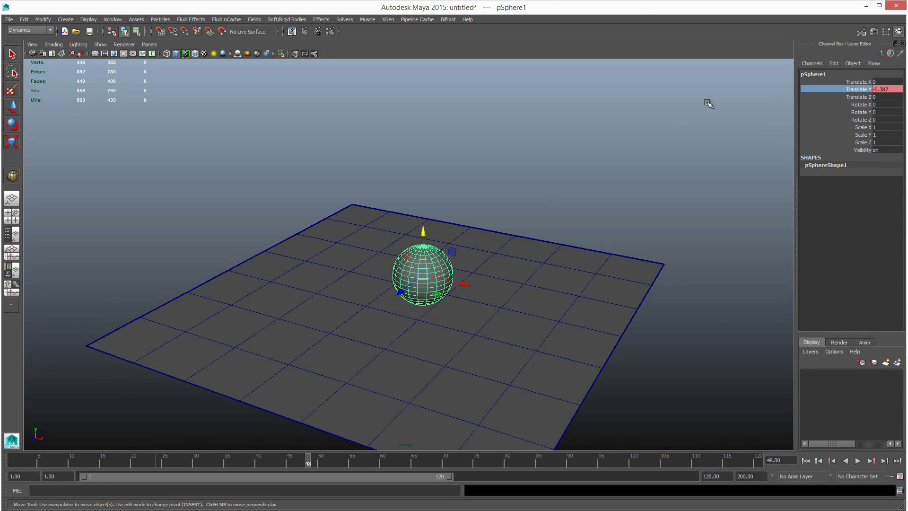
pyautogui.rightClick(863, 89)
pyautogui.click(862, 105)
# Set Translate Y to exactly 0, key it at frame 48, and replay from frame 1.
pyautogui.keyDown('alt'); pyautogui.moveTo(473, 282); pyautogui.dragTo(405, 324); pyautogui.keyUp('alt')
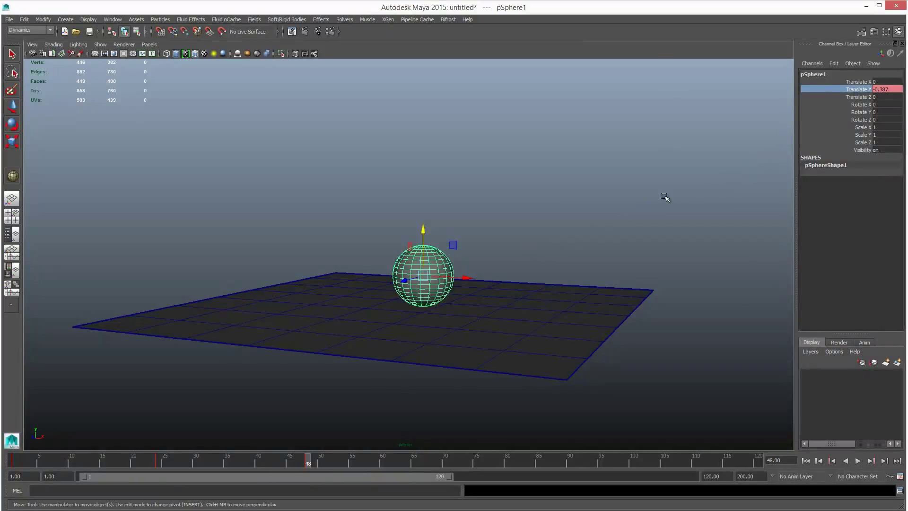
pyautogui.click(886, 92)
pyautogui.write('0')
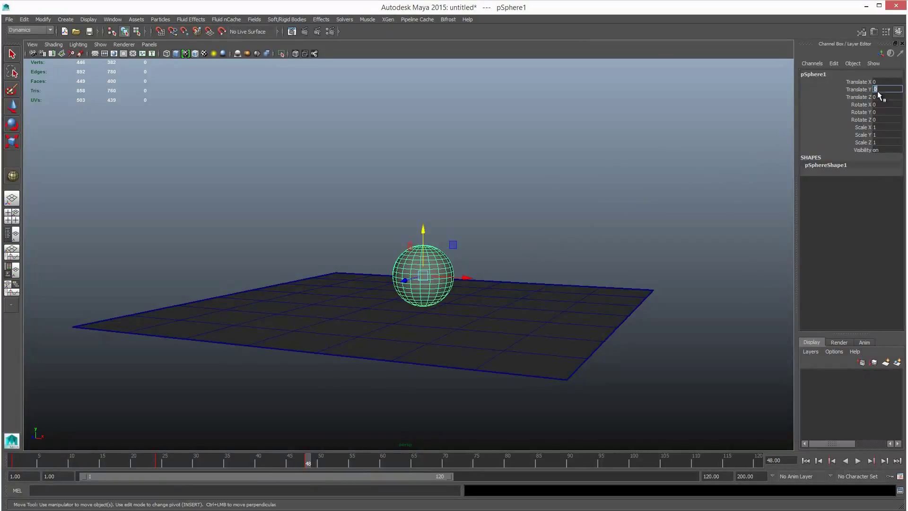
pyautogui.click(866, 89)
pyautogui.rightClick(866, 88)
pyautogui.click(859, 104)
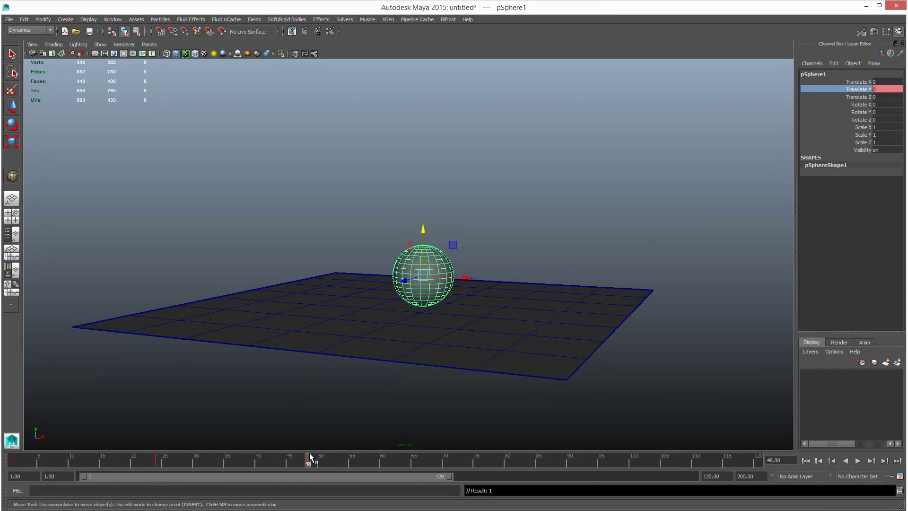
pyautogui.hotkey('alt', 'shift', 'v')
pyautogui.hotkey('alt', 'v')
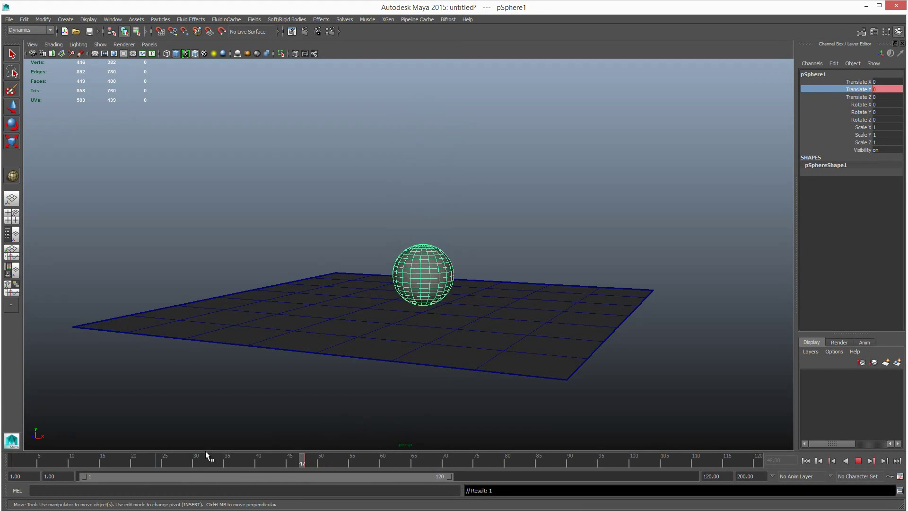
# Stop playback and open the Graph Editor from Animation Editors.
pyautogui.press('Escape')
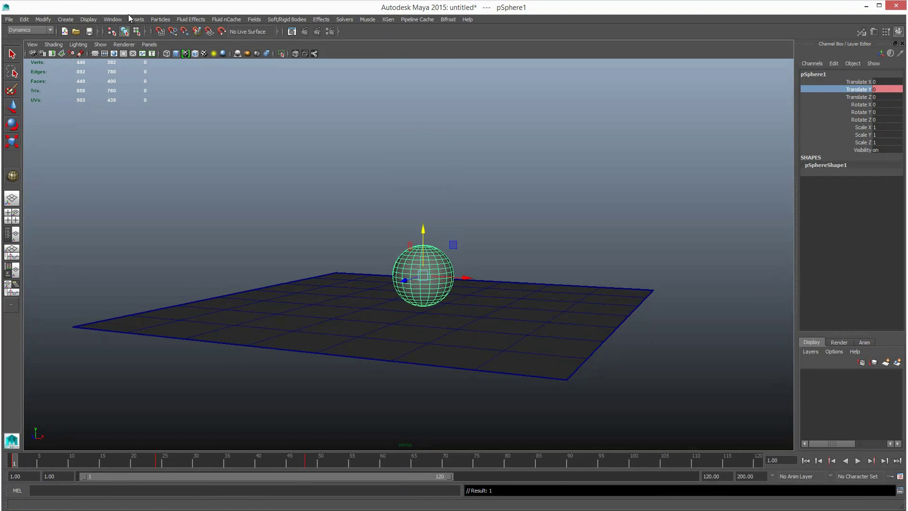
pyautogui.click(114, 20)
pyautogui.moveTo(130, 35)
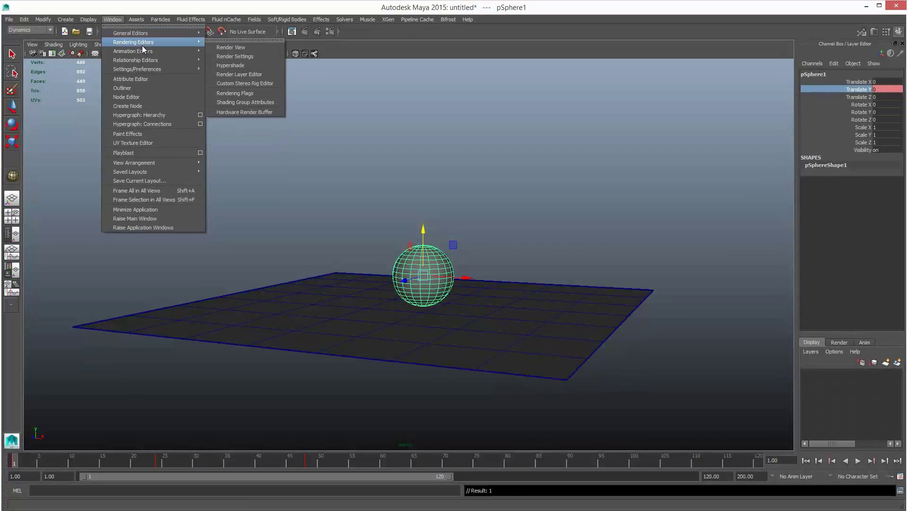
pyautogui.click(222, 50)
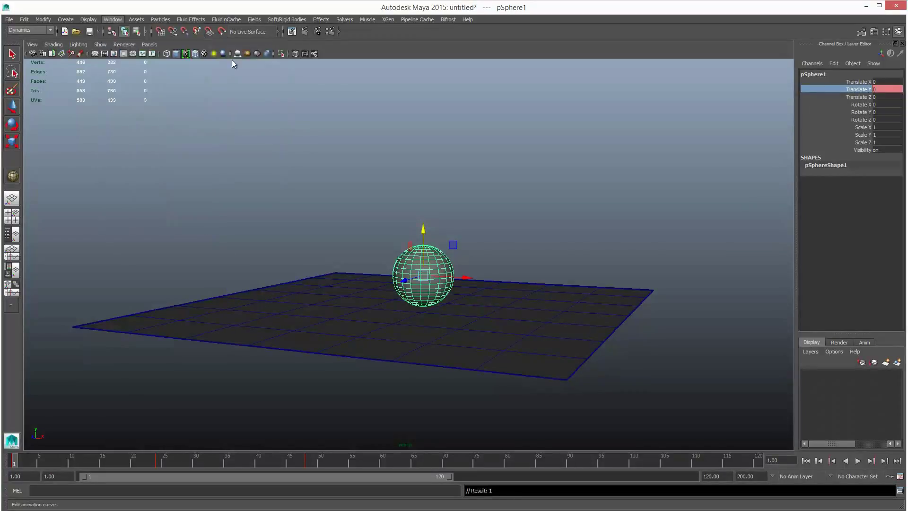
pyautogui.moveTo(656, 30); pyautogui.dragTo(669, 27)
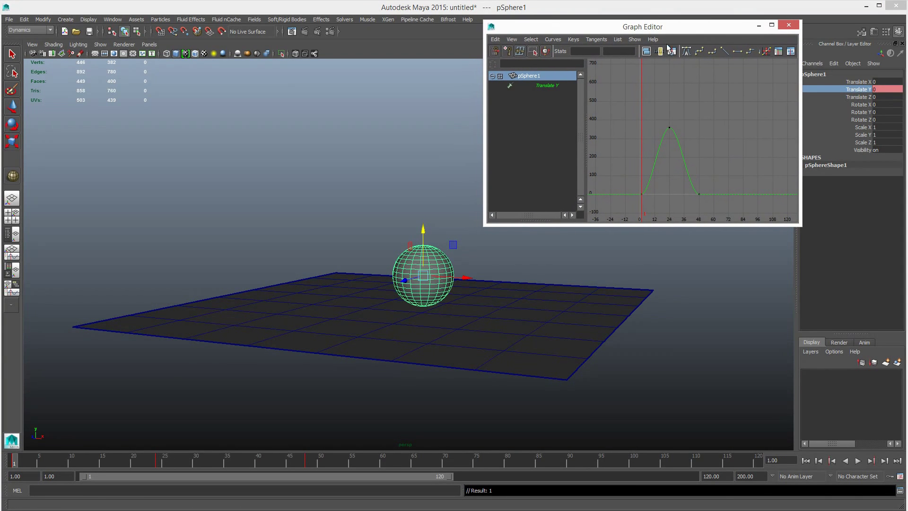
# Select all Translate Y keys and set Curves > Post Infinity to Cycle.
pyautogui.moveTo(719, 196); pyautogui.dragTo(720, 196)
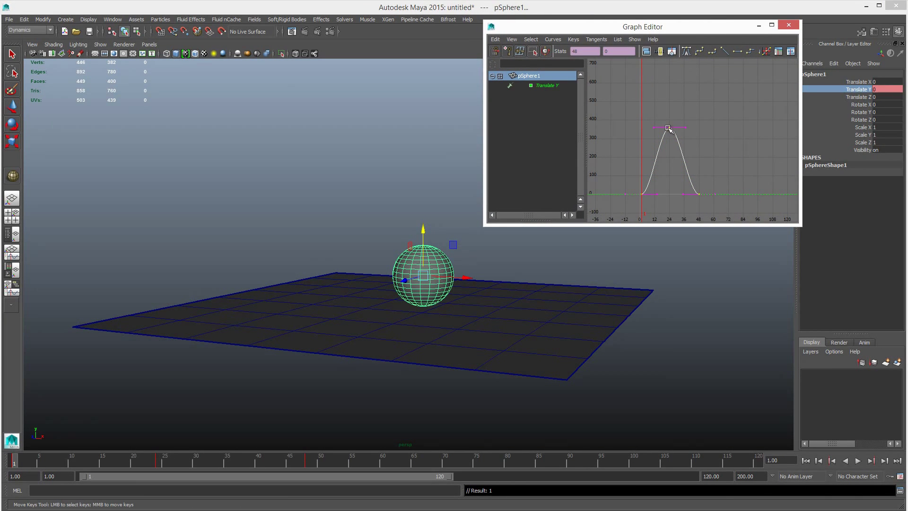
pyautogui.click(553, 40)
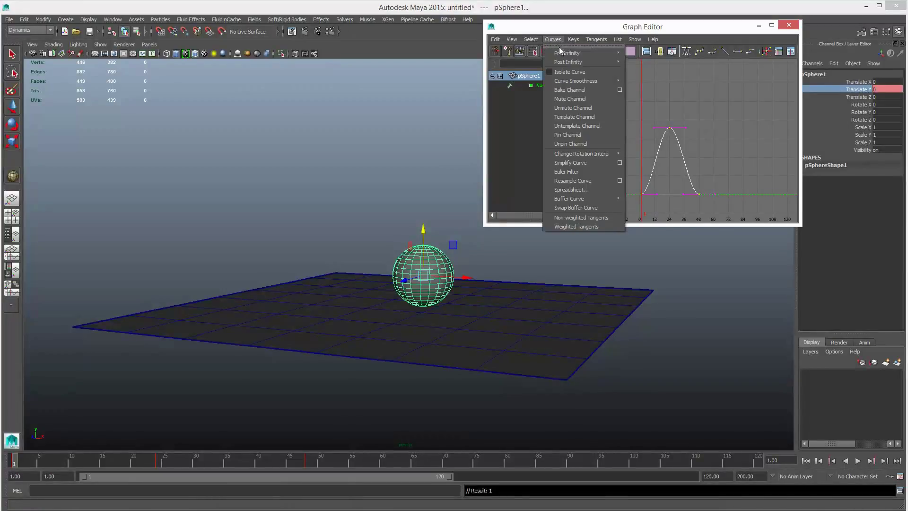
pyautogui.moveTo(568, 61)
pyautogui.click(642, 67)
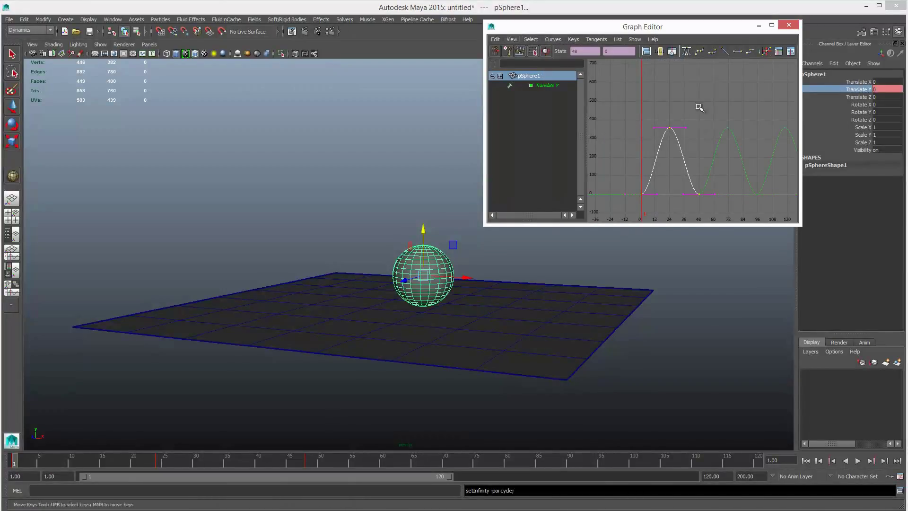
pyautogui.click(512, 39)
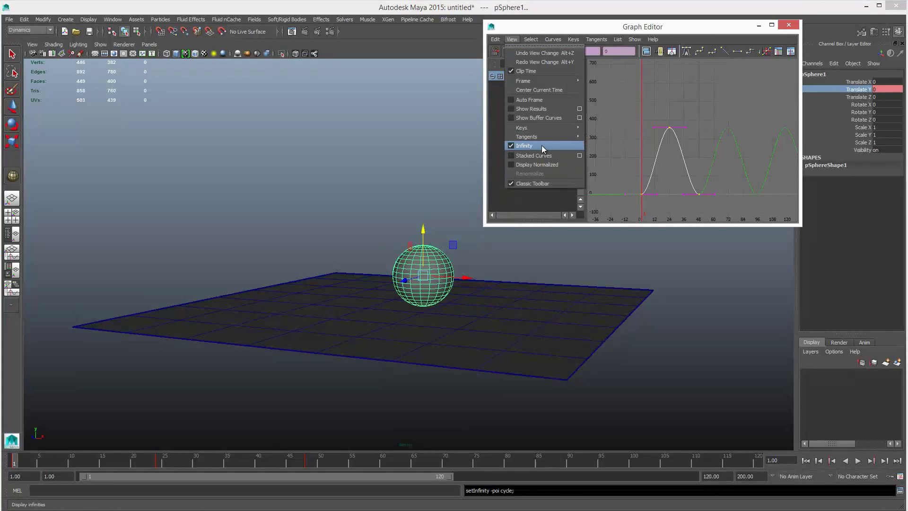
pyautogui.click(662, 71)
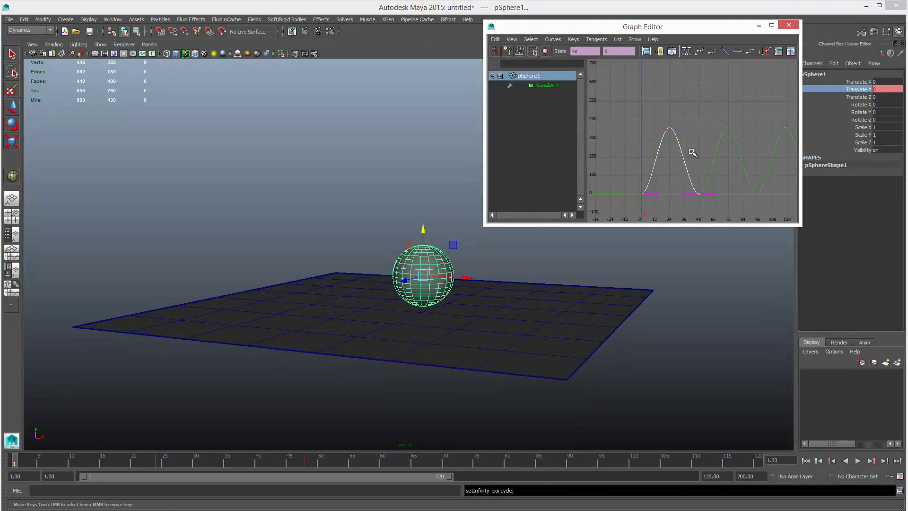
pyautogui.click(553, 39)
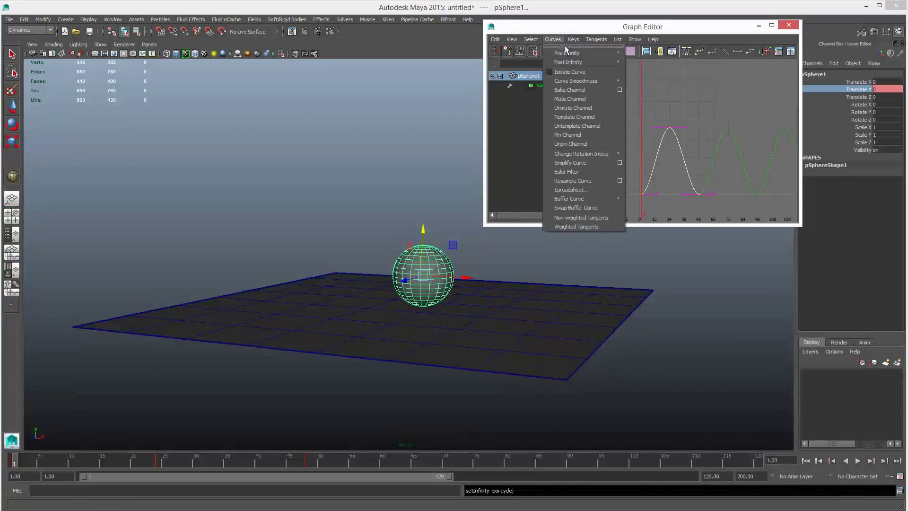
# Set the playback end time to 200 and play the sphere's repeating bounce.
pyautogui.moveTo(580, 53)
pyautogui.moveTo(612, 61)
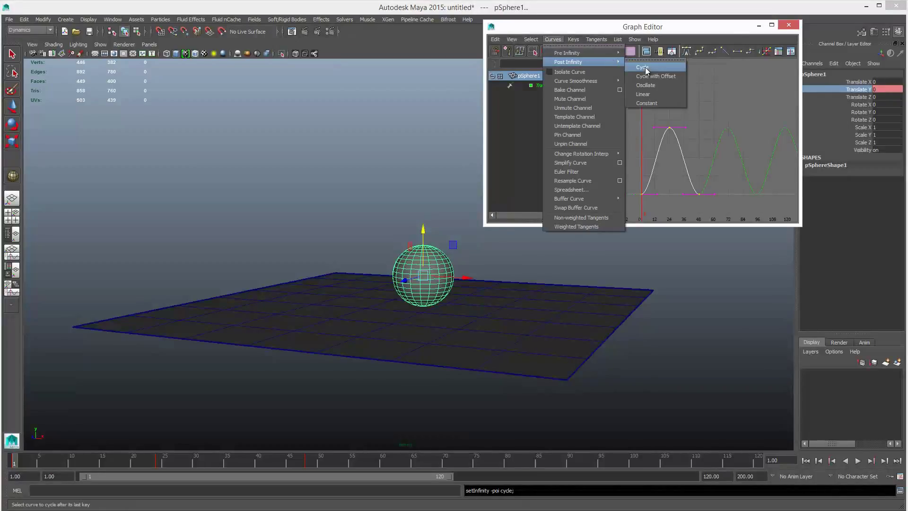
pyautogui.click(740, 32)
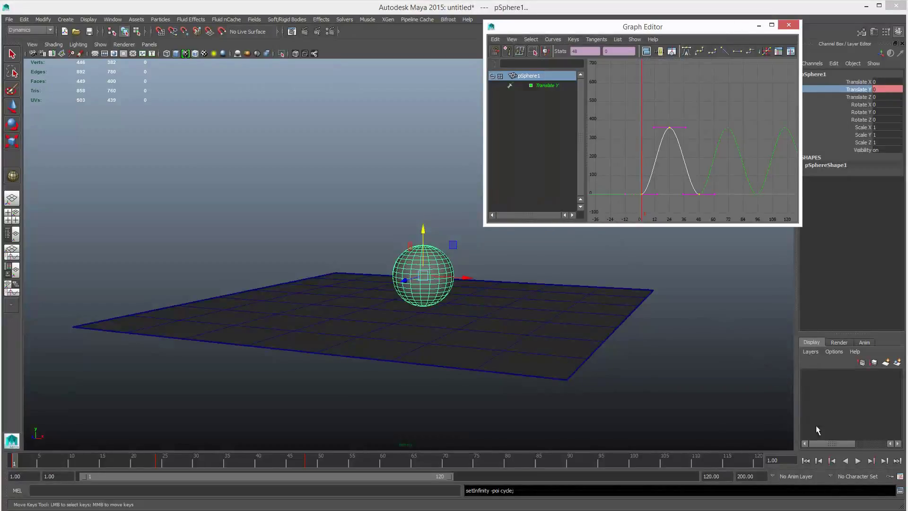
pyautogui.click(713, 477)
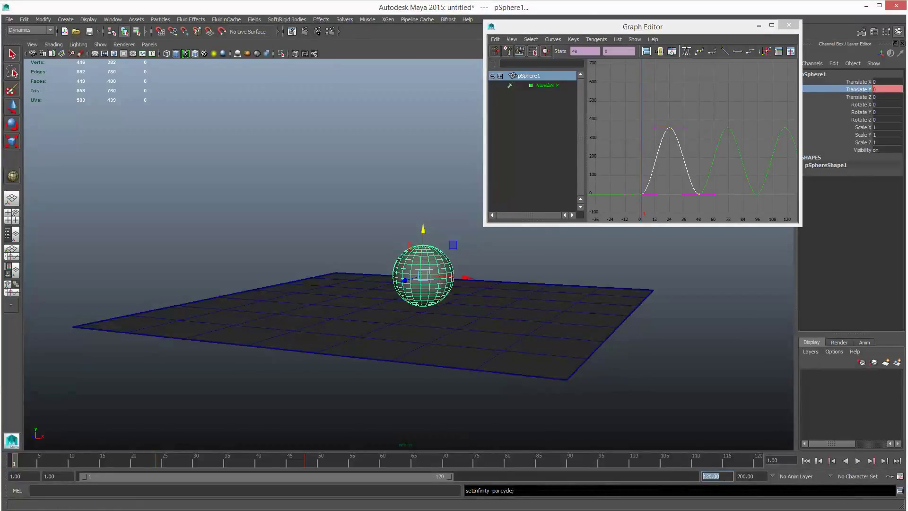
pyautogui.write('200')
pyautogui.press('Return')
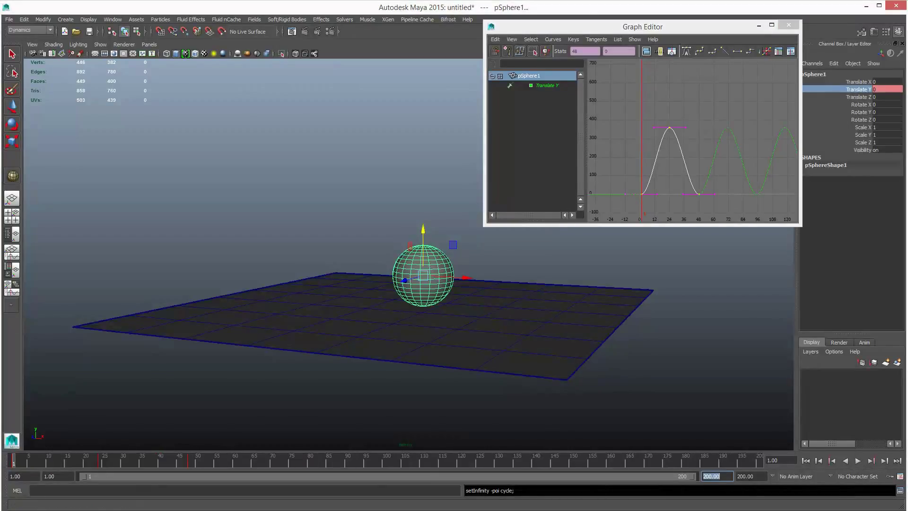
pyautogui.click(857, 461)
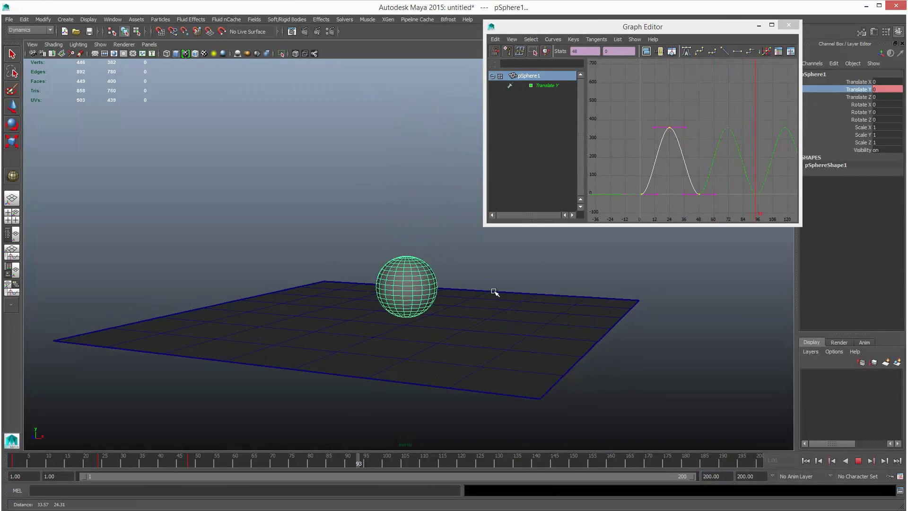
pyautogui.keyDown('alt'); pyautogui.moveTo(493, 290); pyautogui.dragTo(491, 300); pyautogui.keyUp('alt')
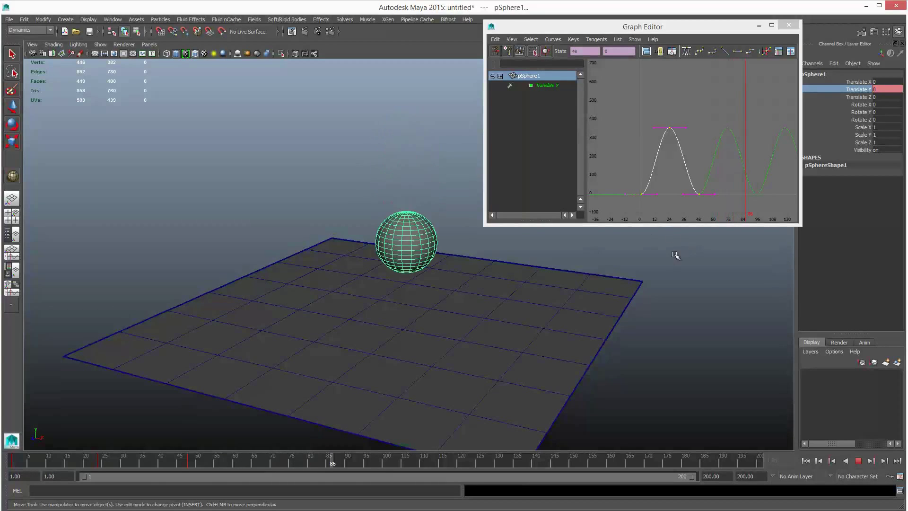
pyautogui.click(640, 196)
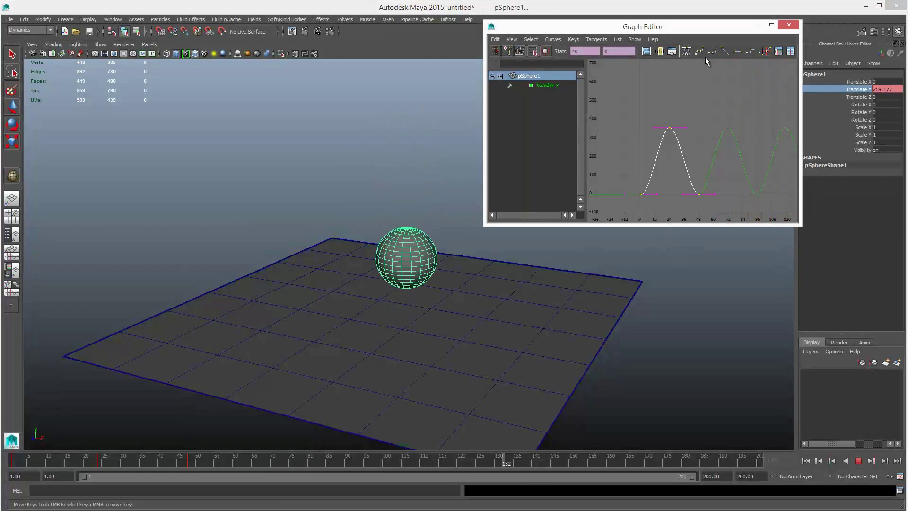
# Try linear tangents, undo, then give the peak key a flat spline tangent.
pyautogui.click(725, 51)
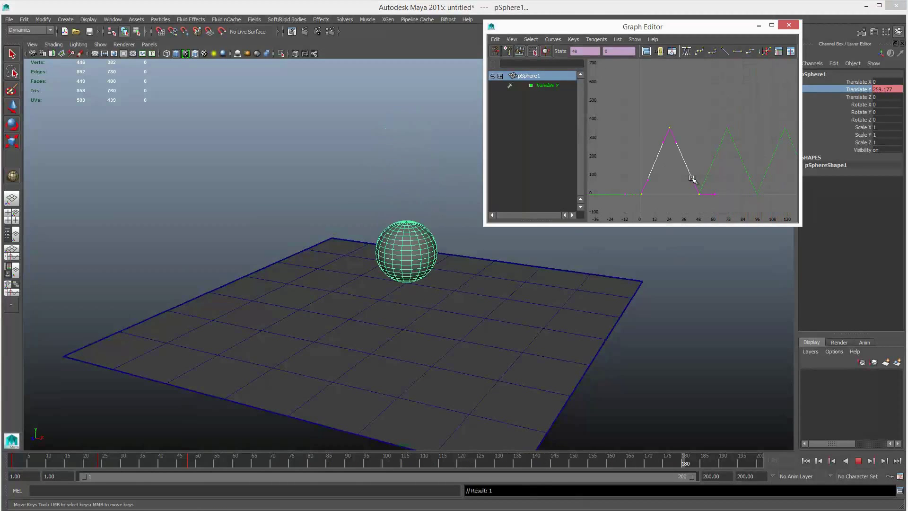
pyautogui.hotkey('ctrl', 'z')
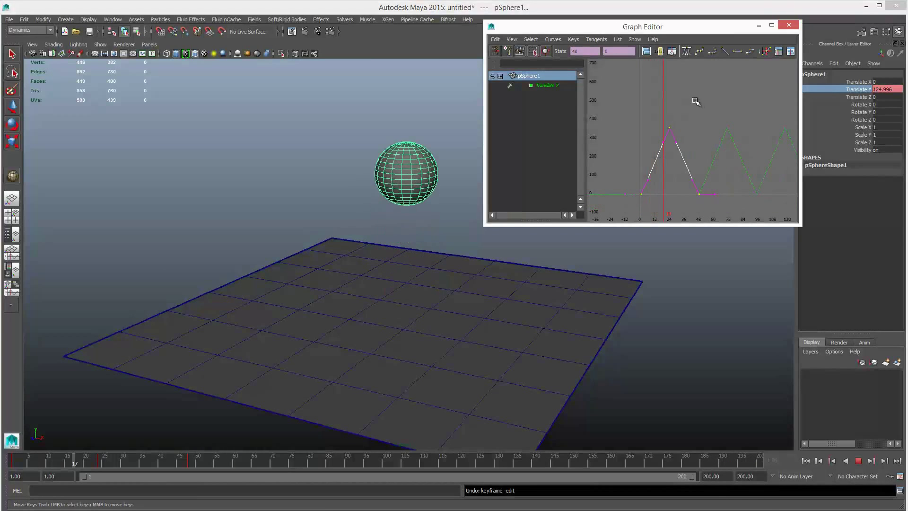
pyautogui.moveTo(684, 108); pyautogui.dragTo(661, 135)
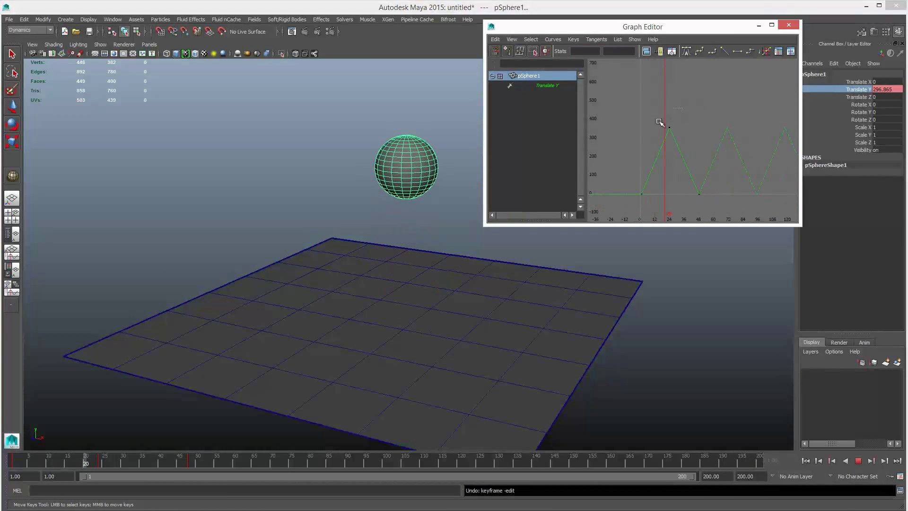
pyautogui.click(712, 51)
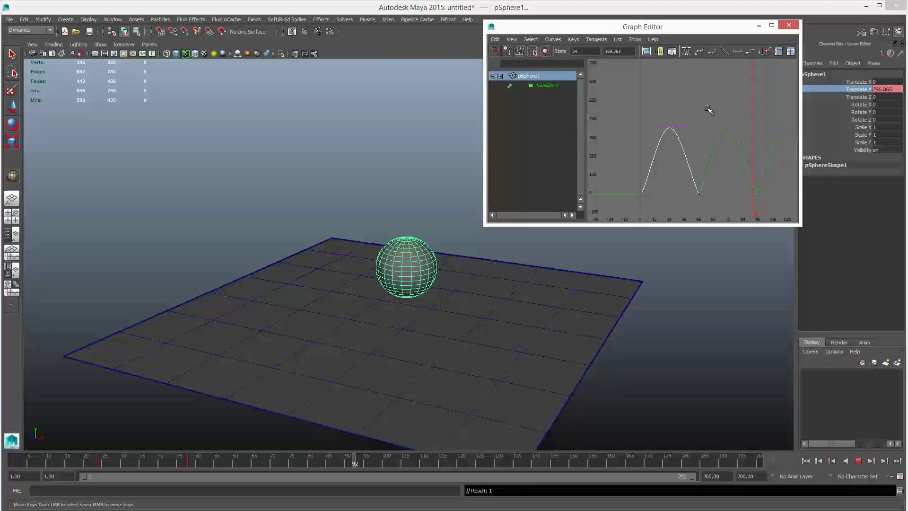
# Steepen the first key's tangent handle so the ball launches sharply from the ground.
pyautogui.click(648, 194)
pyautogui.press('f')
pyautogui.keyDown('alt'); pyautogui.moveTo(667, 196); pyautogui.dragTo(694, 152, button='right'); pyautogui.keyUp('alt')
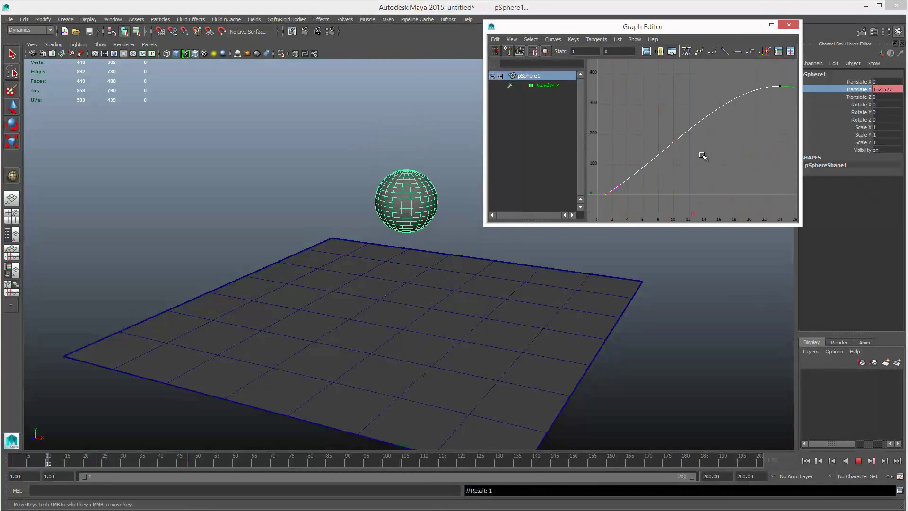
pyautogui.click(619, 187)
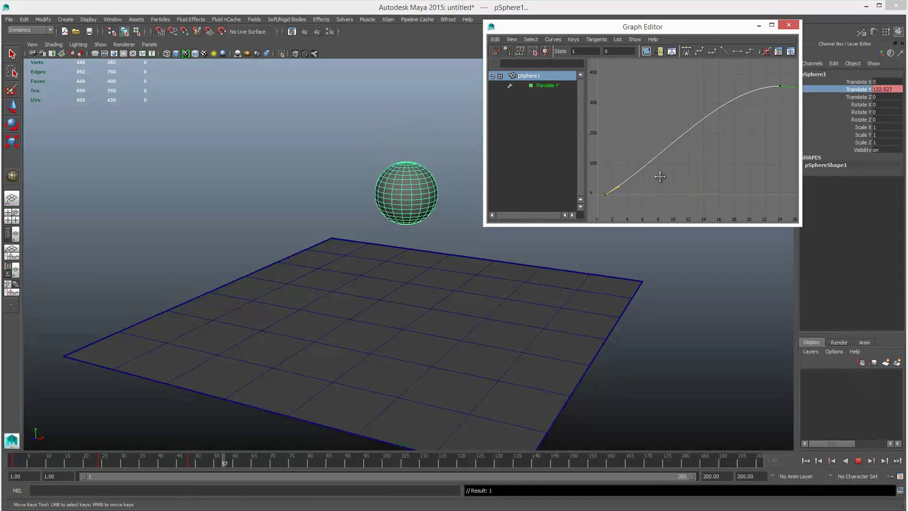
pyautogui.moveTo(661, 172); pyautogui.dragTo(654, 168, button='middle')
pyautogui.moveTo(654, 168)
pyautogui.keyDown('alt'); pyautogui.mouseDown(button='right')
pyautogui.moveTo(663, 169)
pyautogui.moveTo(639, 166)
pyautogui.mouseUp(button='right'); pyautogui.keyUp('alt')
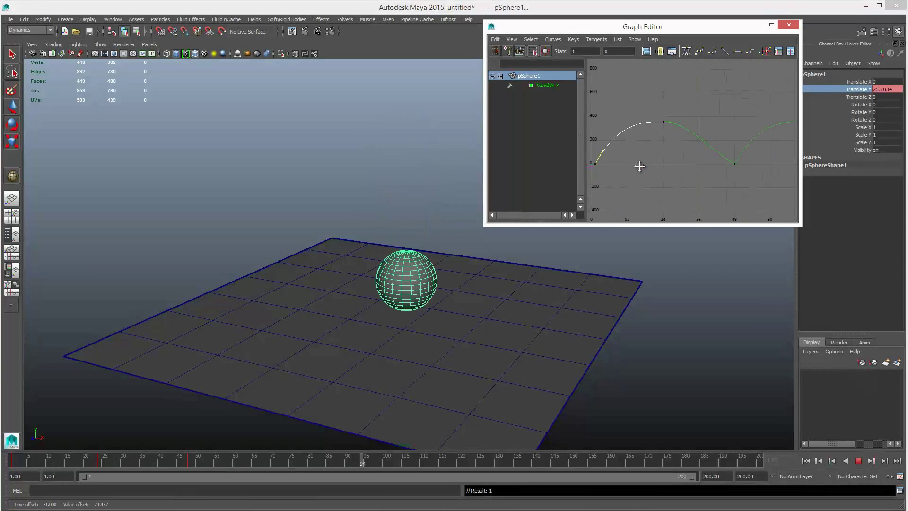
# Adjust the landing key at frame 48, clear the selection, and stop playback.
pyautogui.click(734, 164)
pyautogui.keyDown('alt'); pyautogui.moveTo(714, 173); pyautogui.dragTo(693, 162, button='middle'); pyautogui.keyUp('alt')
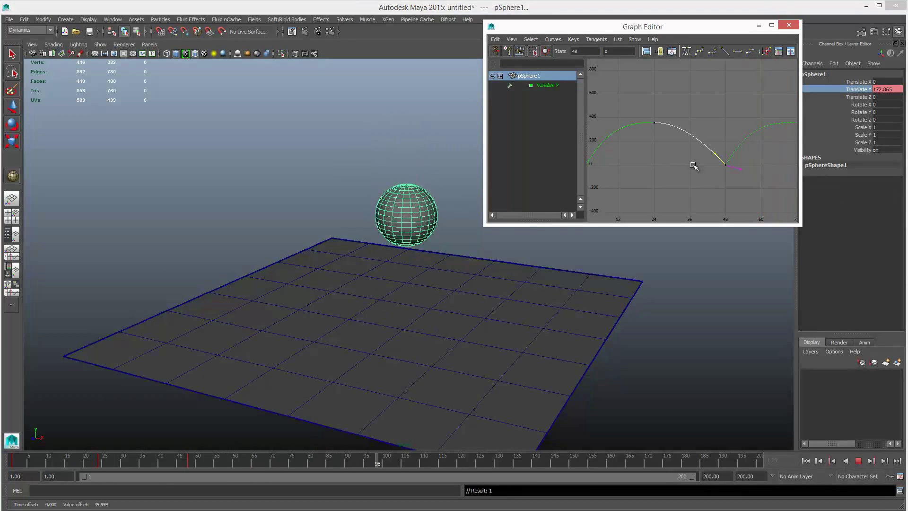
pyautogui.keyDown('alt'); pyautogui.moveTo(675, 170); pyautogui.dragTo(687, 168, button='middle'); pyautogui.keyUp('alt')
pyautogui.scroll(-3, 690, 169)
pyautogui.moveTo(639, 119); pyautogui.dragTo(639, 156)
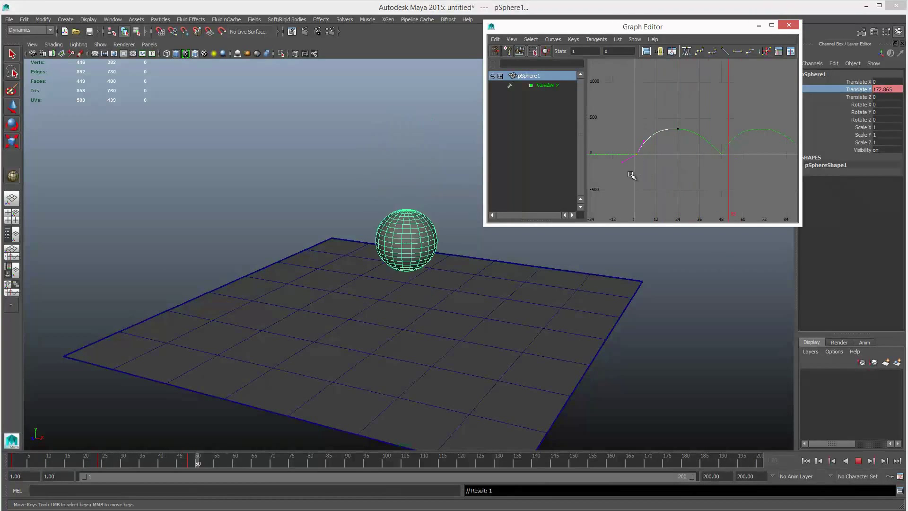
pyautogui.click(690, 166)
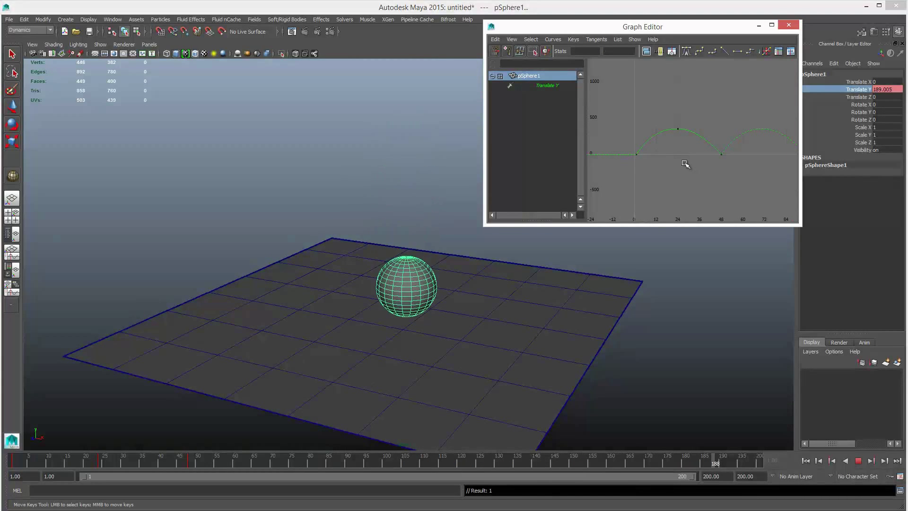
pyautogui.click(858, 462)
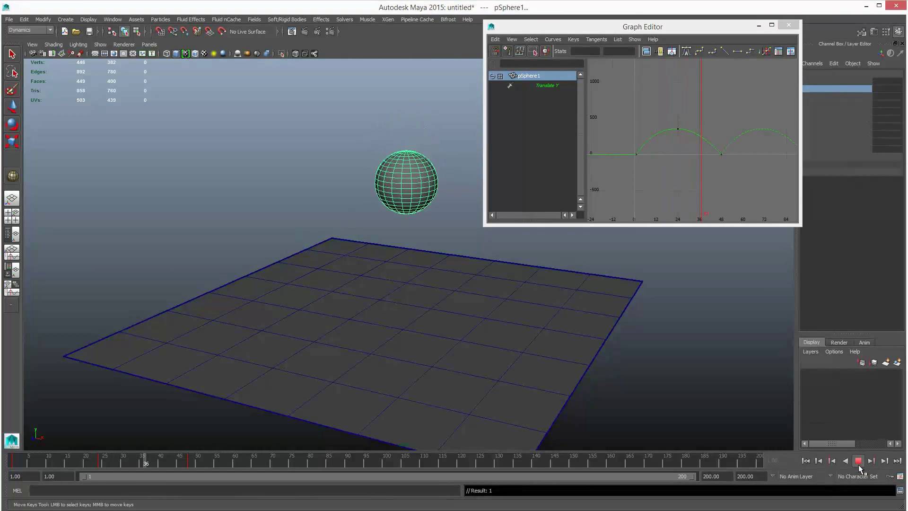
# Deselect the sphere, then marquee-select both the plane and sphere in the viewport.
pyautogui.press('w')
pyautogui.keyDown('alt'); pyautogui.moveTo(531, 263); pyautogui.dragTo(520, 279); pyautogui.keyUp('alt')
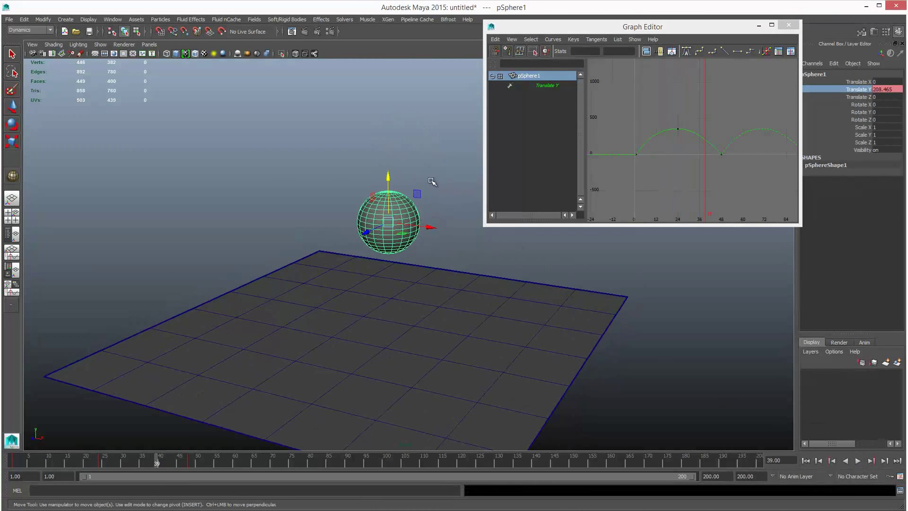
pyautogui.press('q')
pyautogui.click(447, 208)
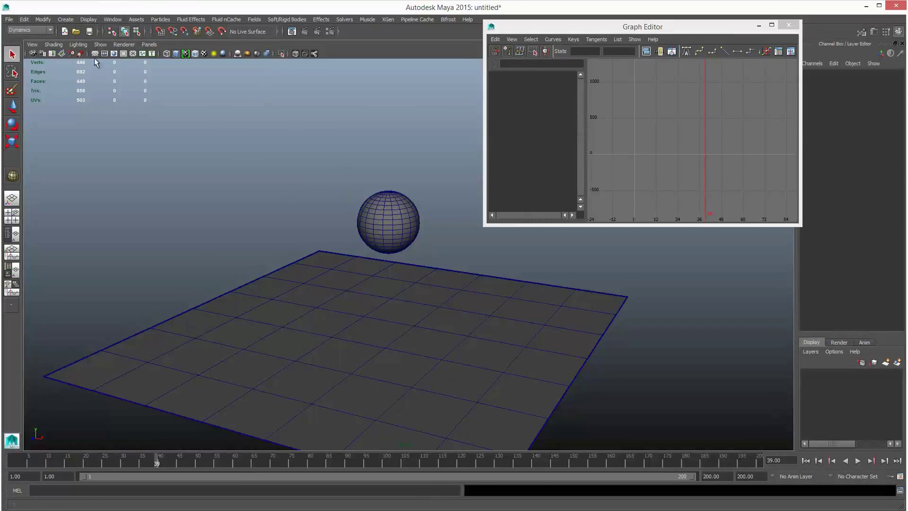
pyautogui.moveTo(203, 136); pyautogui.dragTo(417, 355)
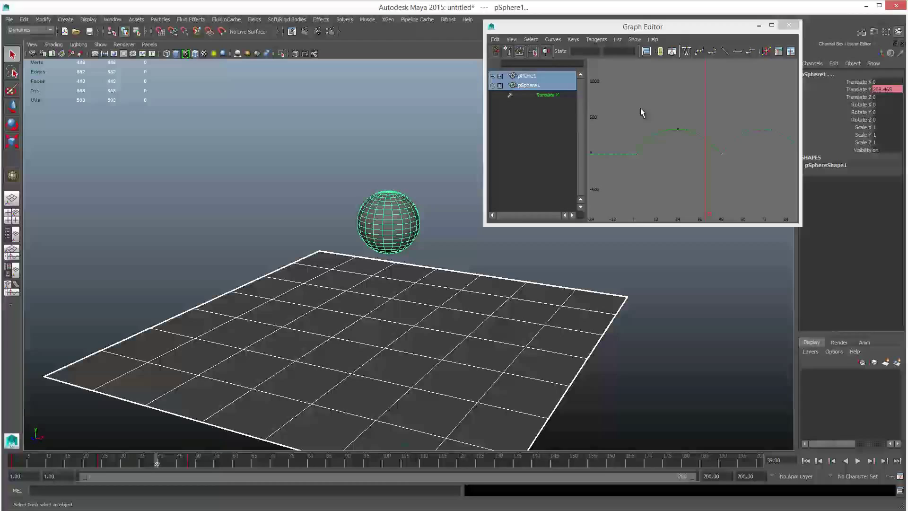
pyautogui.click(10, 20)
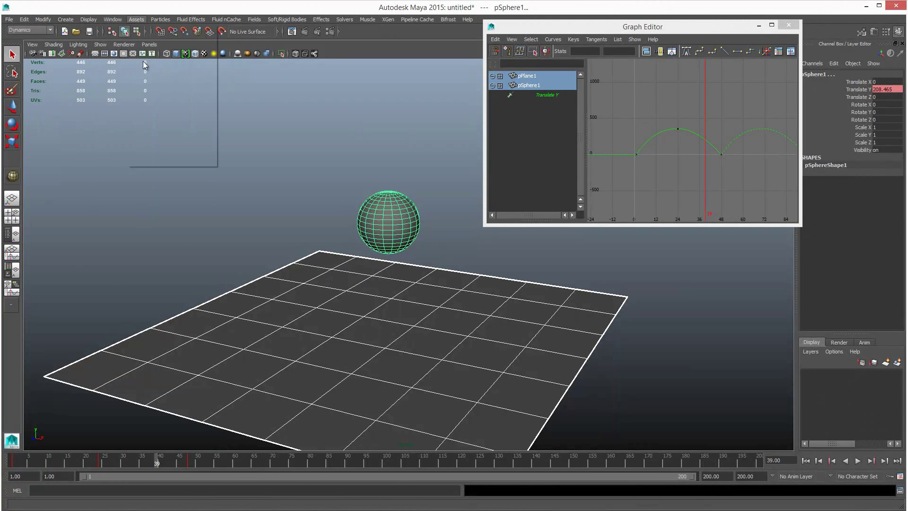
# In the Plug-in Manager, confirm fbxmaya.mll is loaded and uncheck Loaded for objExport.mll.
pyautogui.moveTo(149, 68)
pyautogui.click(243, 148)
pyautogui.moveTo(353, 200); pyautogui.dragTo(351, 223)
pyautogui.scroll(-5, 343, 256)
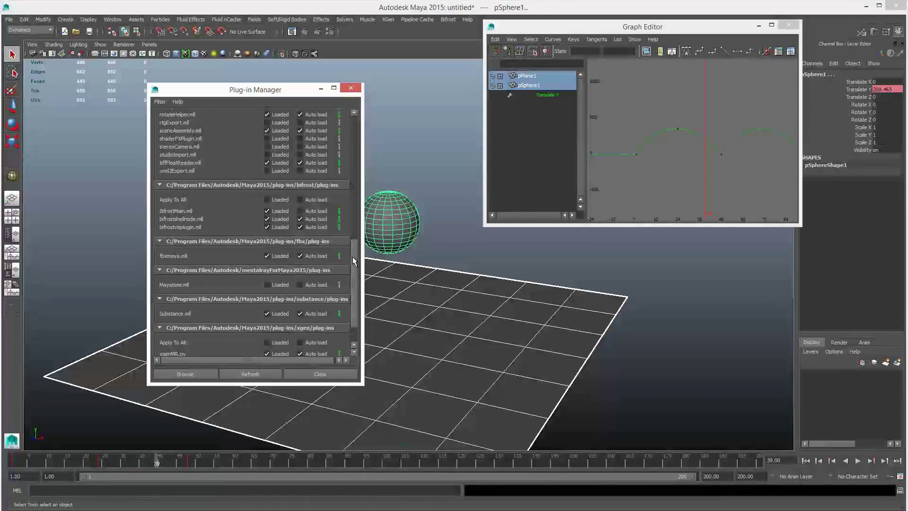
pyautogui.scroll(1, 354, 259)
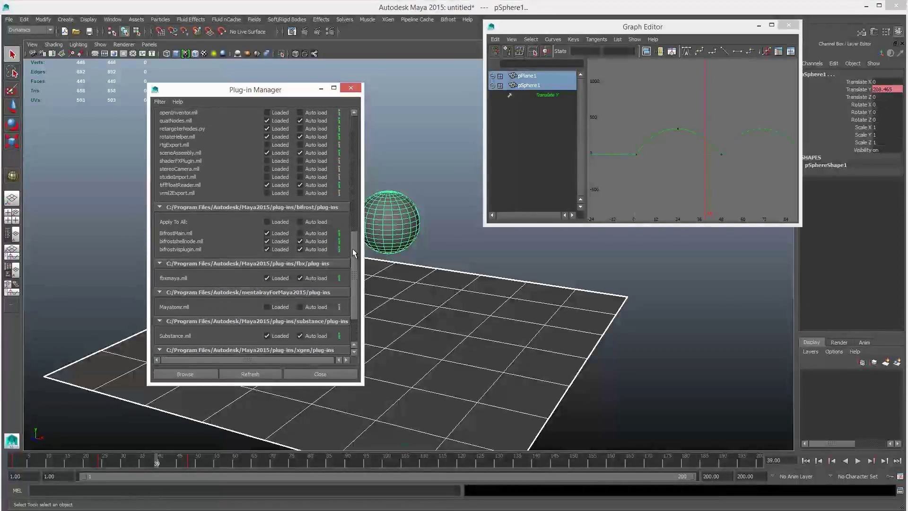
pyautogui.moveTo(353, 249); pyautogui.dragTo(351, 204)
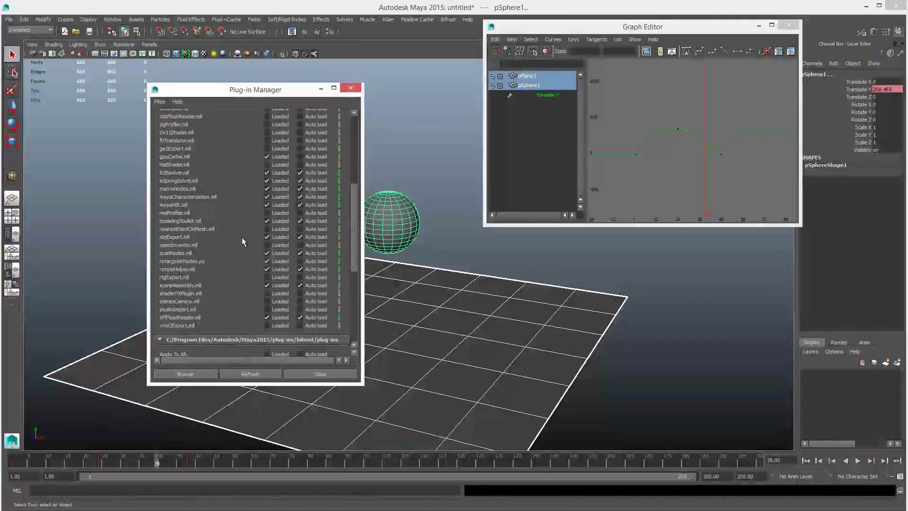
pyautogui.click(266, 237)
pyautogui.moveTo(355, 223); pyautogui.dragTo(342, 279)
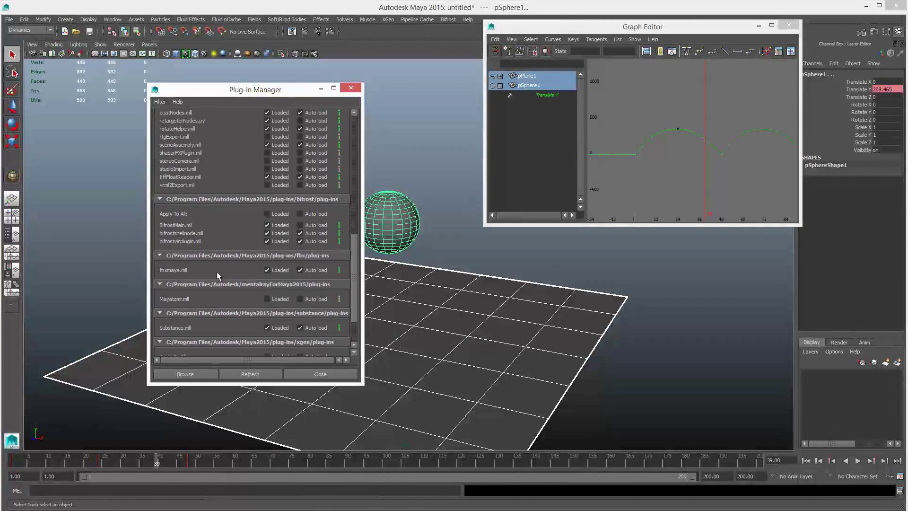
# Close the Plug-in Manager and start Export Selection with FBX export as the file type.
pyautogui.click(310, 373)
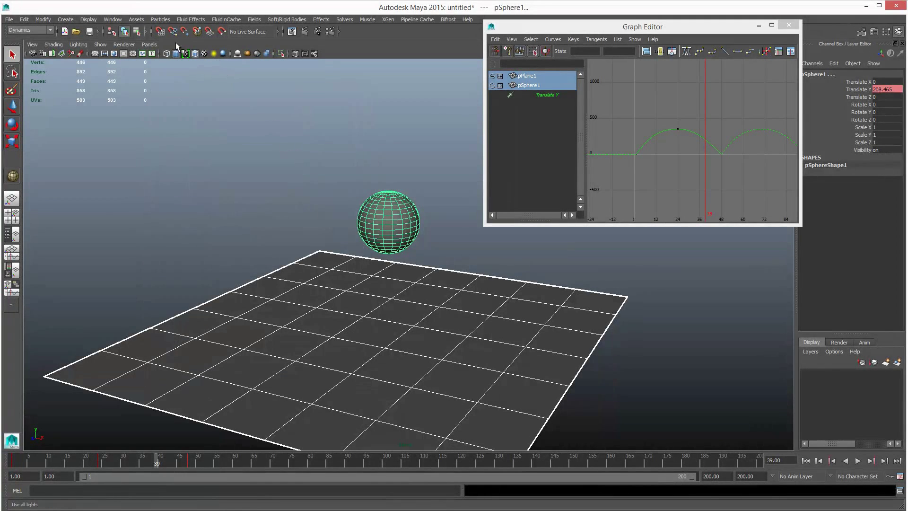
pyautogui.click(9, 19)
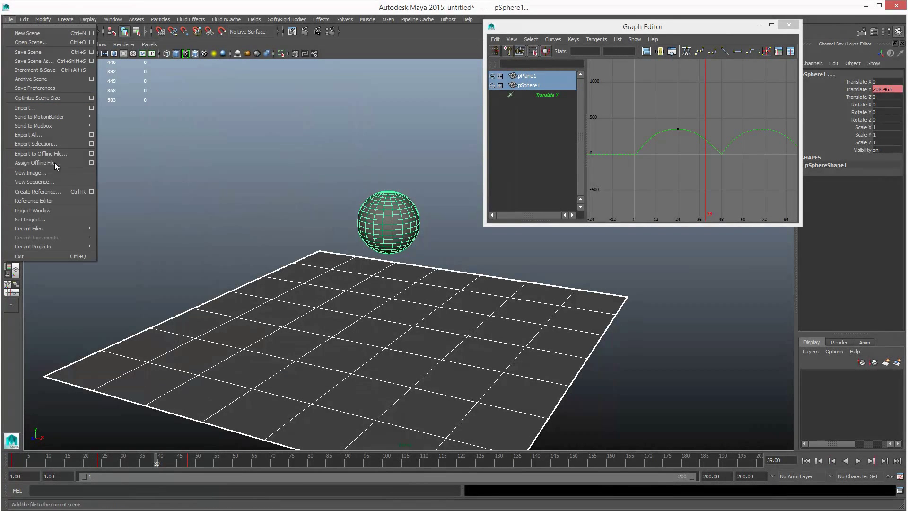
pyautogui.click(70, 145)
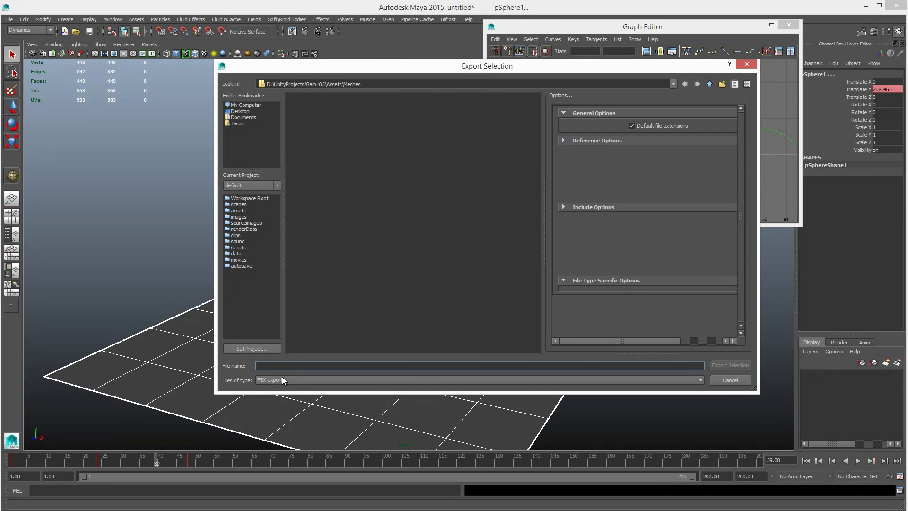
pyautogui.click(315, 378)
pyautogui.click(315, 378)
pyautogui.click(331, 378)
pyautogui.scroll(2, 612, 413)
pyautogui.scroll(-3, 612, 413)
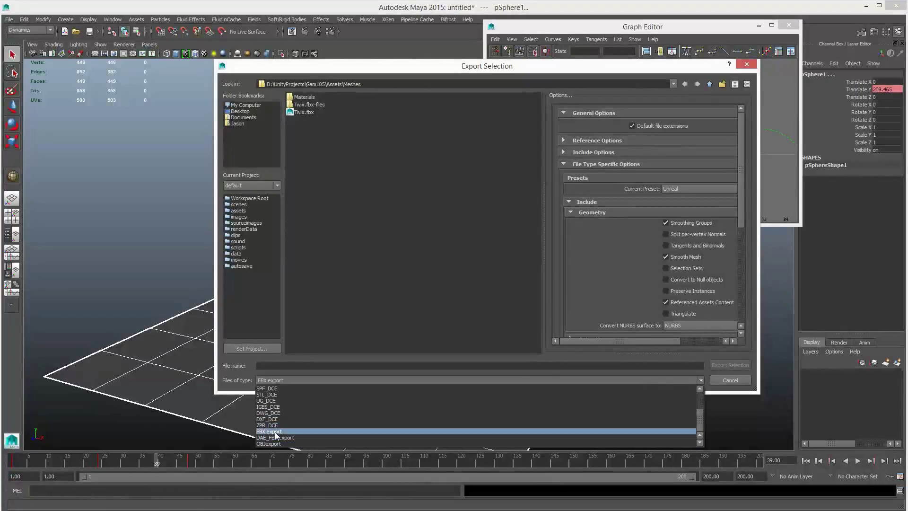
pyautogui.click(274, 432)
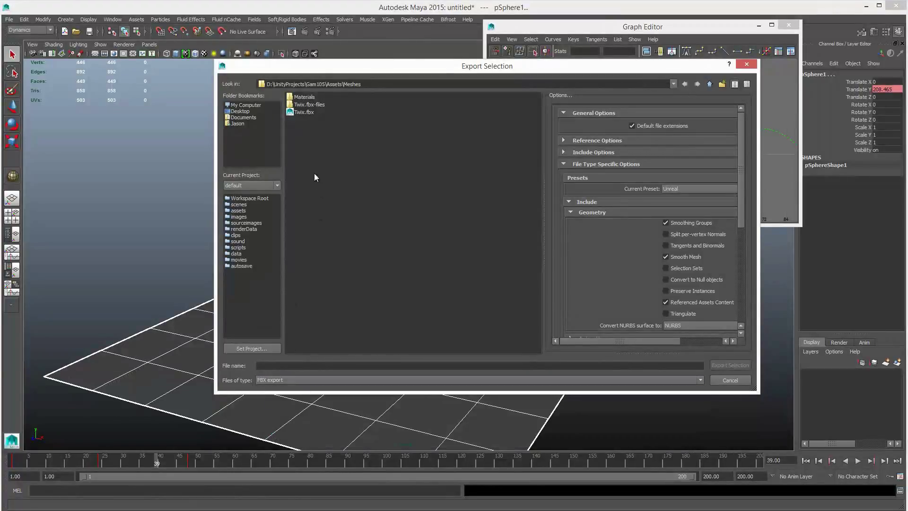
# Keep the Assets/Meshes folder and export the selection as BouncingBallDemo.
pyautogui.click(329, 87)
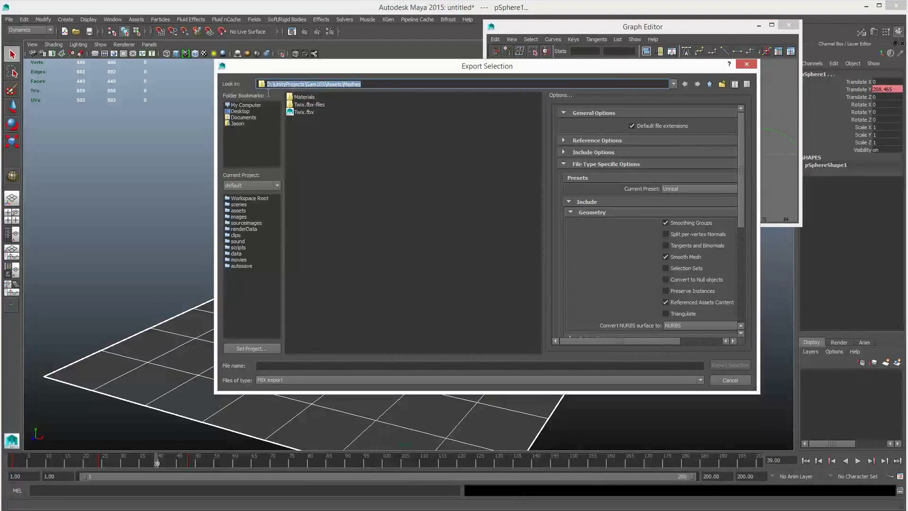
pyautogui.moveTo(353, 95); pyautogui.dragTo(381, 102)
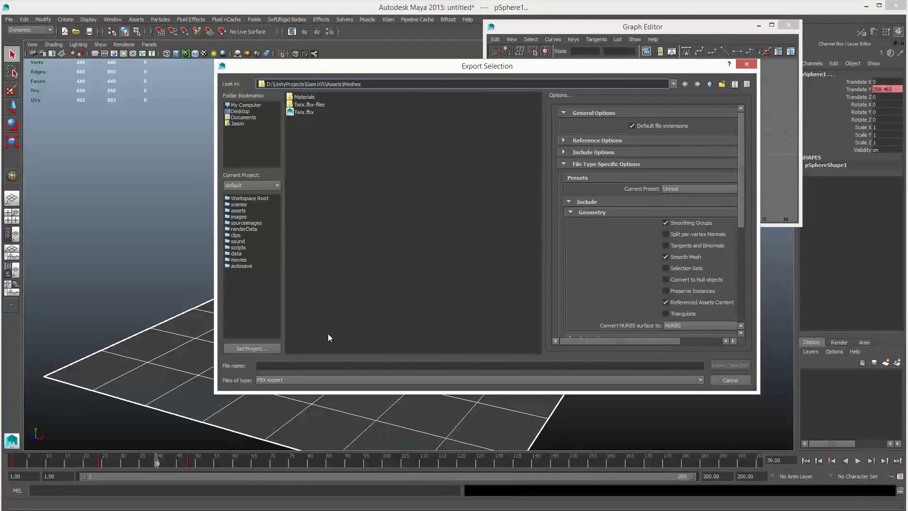
pyautogui.click(293, 364)
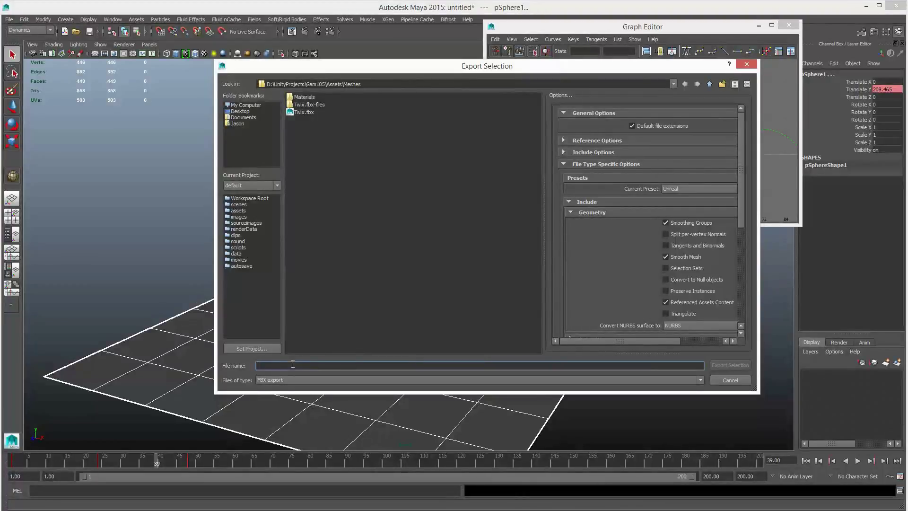
pyautogui.write('BouncingBallDemo')
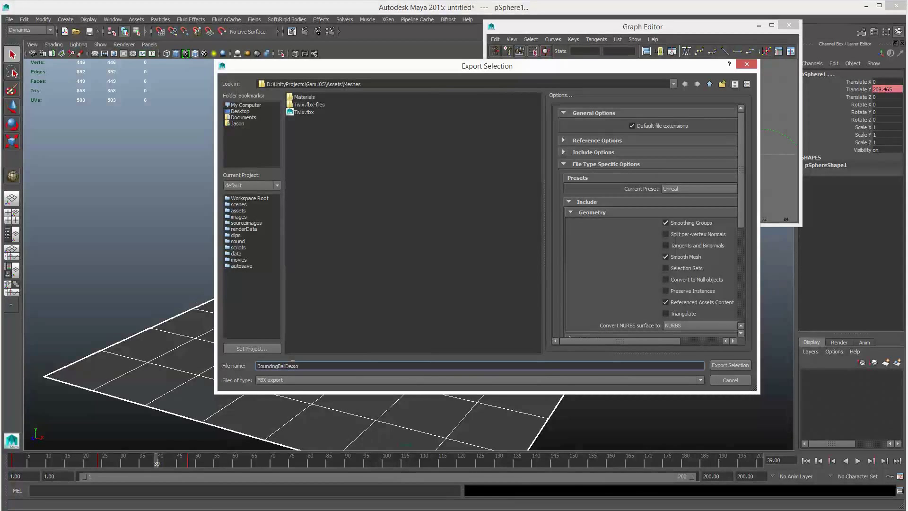
pyautogui.press('Return')
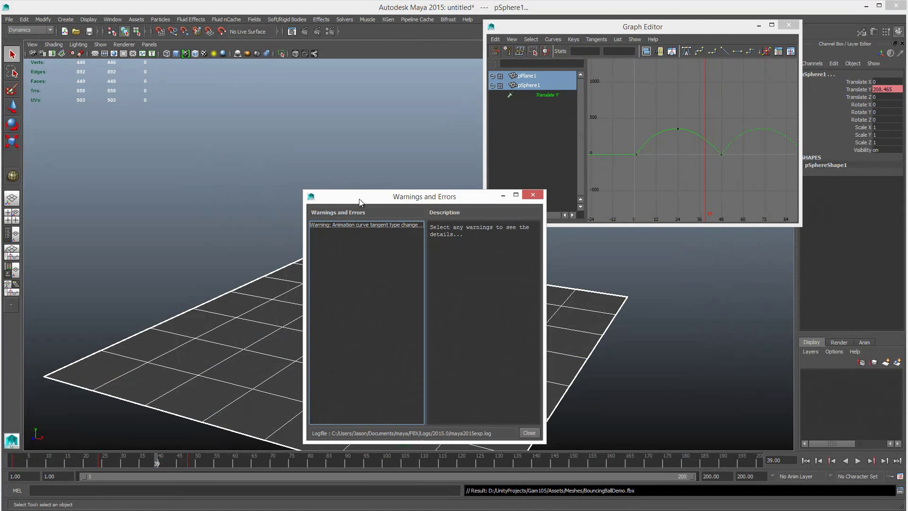
# Read the tangent-type export warning, close the warnings window, and minimize Maya.
pyautogui.moveTo(375, 202); pyautogui.dragTo(359, 149)
pyautogui.click(371, 171)
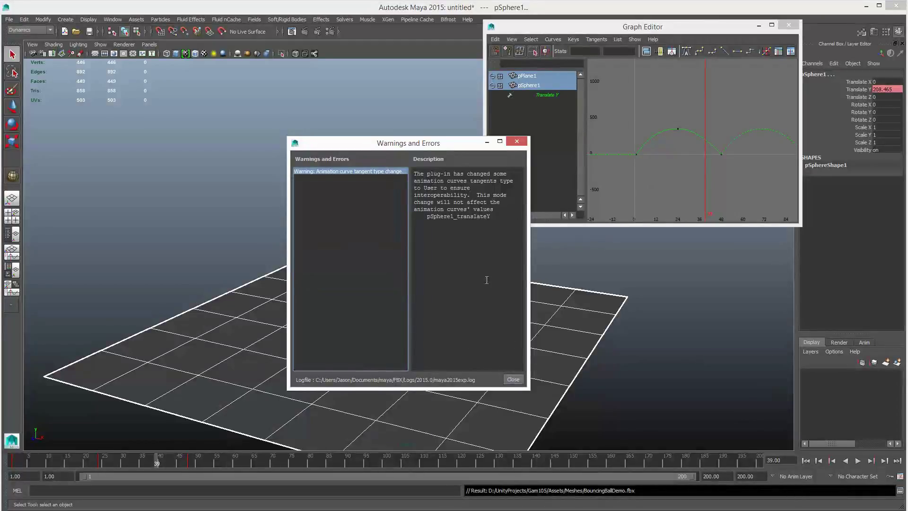
pyautogui.click(514, 380)
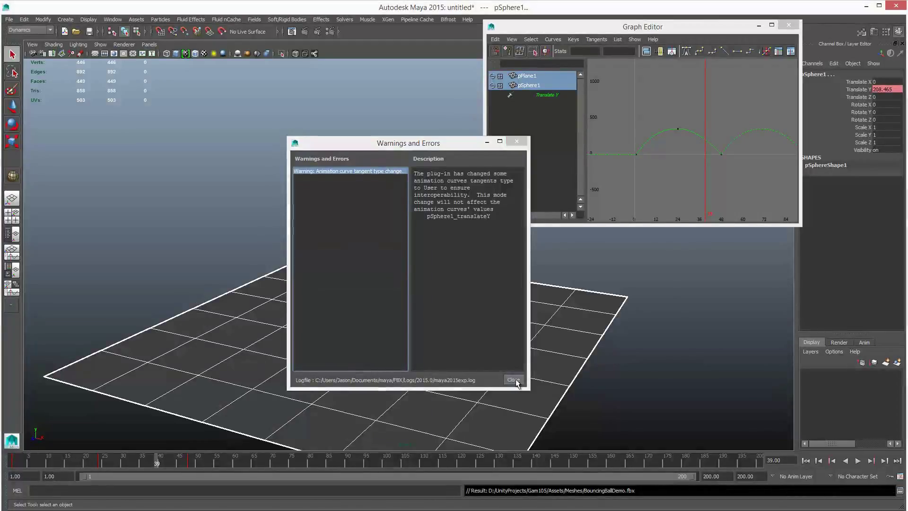
pyautogui.click(866, 7)
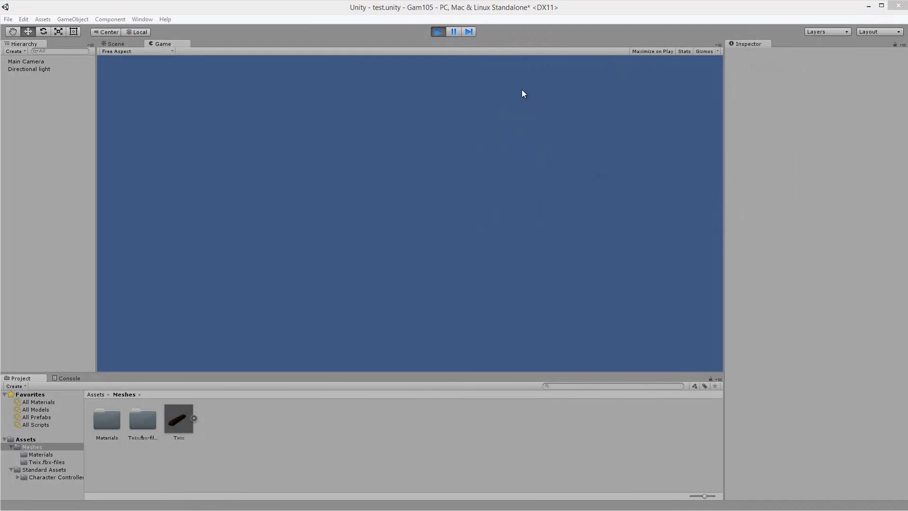
# Stop the running game, remove the misplaced copy, and drag BouncingBallDemo into the scene.
pyautogui.click(248, 436)
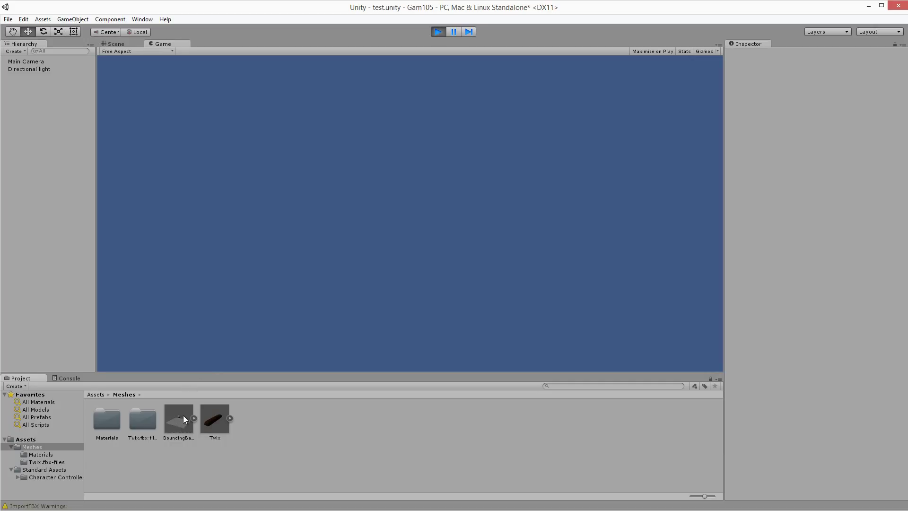
pyautogui.click(181, 419)
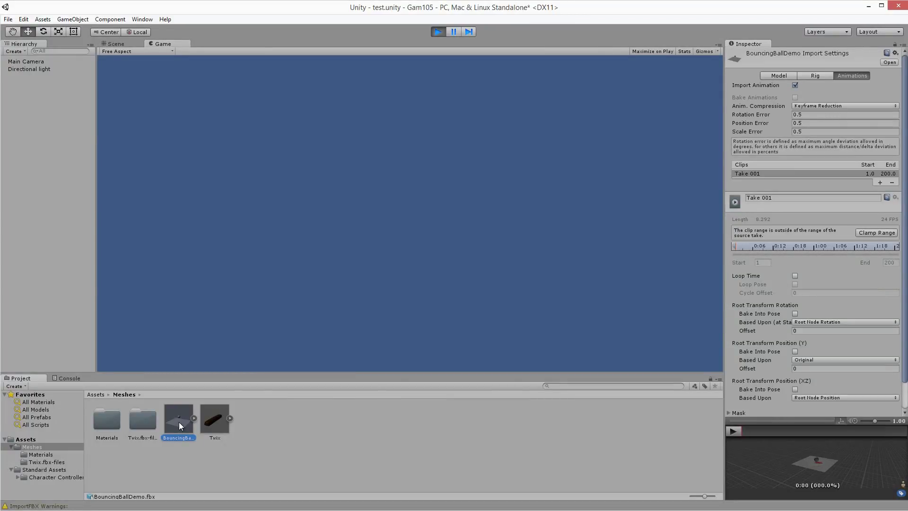
pyautogui.moveTo(179, 422); pyautogui.dragTo(418, 282)
pyautogui.click(439, 32)
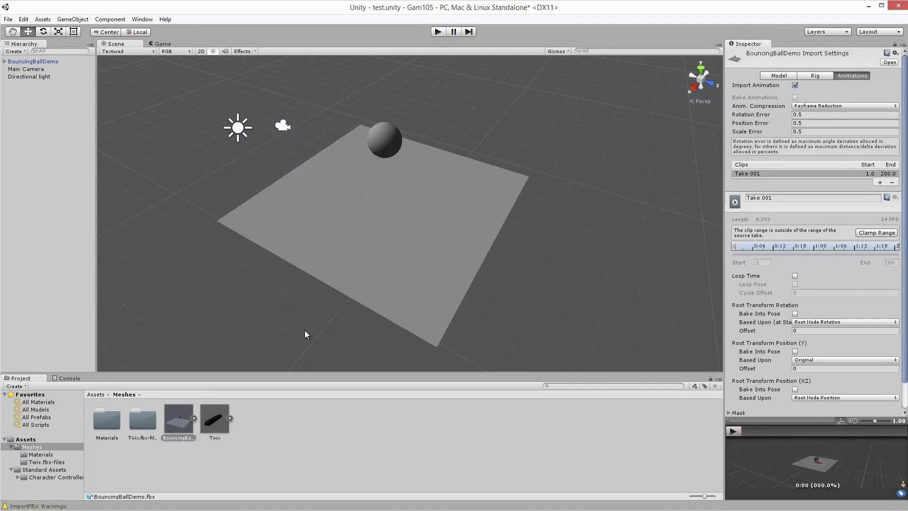
pyautogui.click(283, 332)
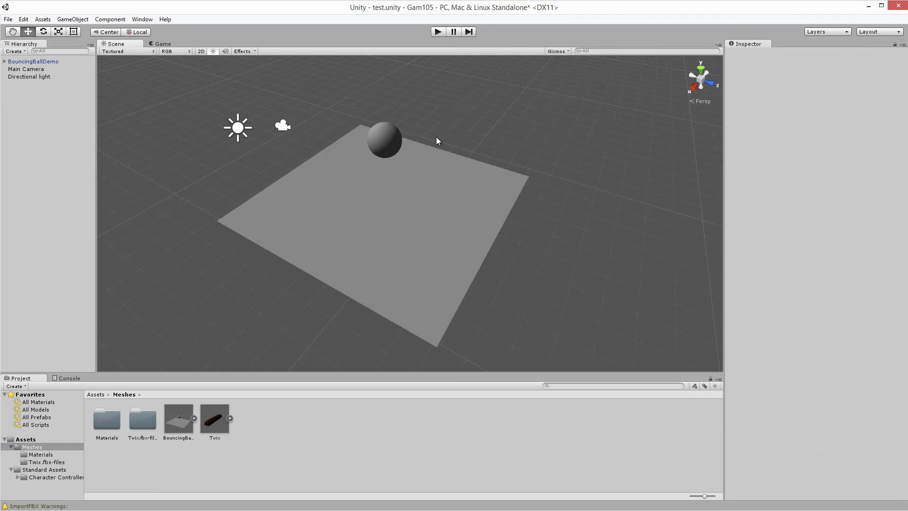
pyautogui.click(349, 275)
pyautogui.press('Delete')
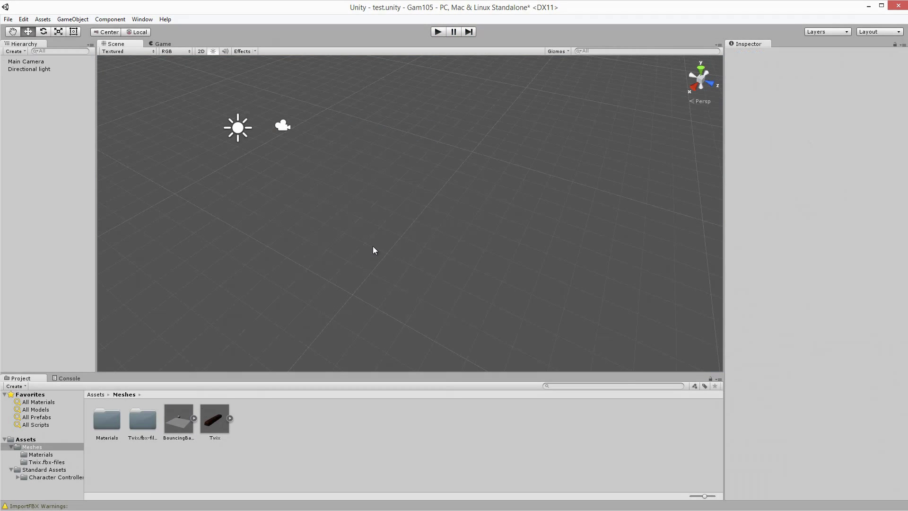
pyautogui.moveTo(177, 416); pyautogui.dragTo(399, 201)
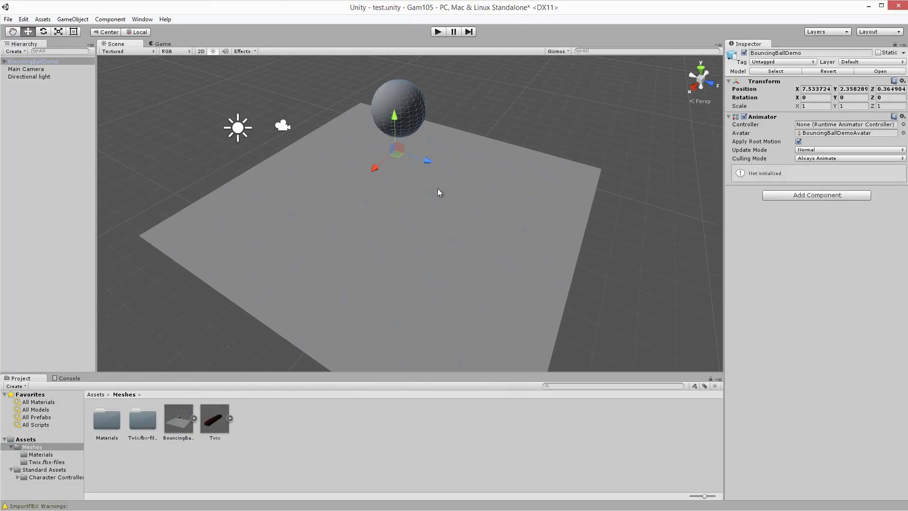
# Set BouncingBallDemo's Transform Position X, Y and Z to 0.
pyautogui.click(808, 89)
pyautogui.write('0')
pyautogui.press('Tab')
pyautogui.write('0')
pyautogui.press('Tab')
# Move the Main Camera to Position X -0.79 and select the BouncingBallDemo asset to view its clip settings.
pyautogui.write('0')
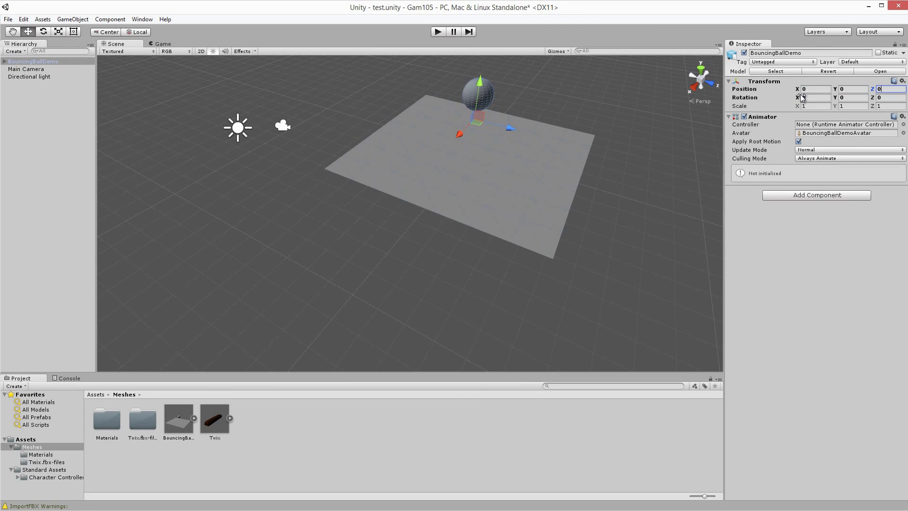
pyautogui.click(283, 125)
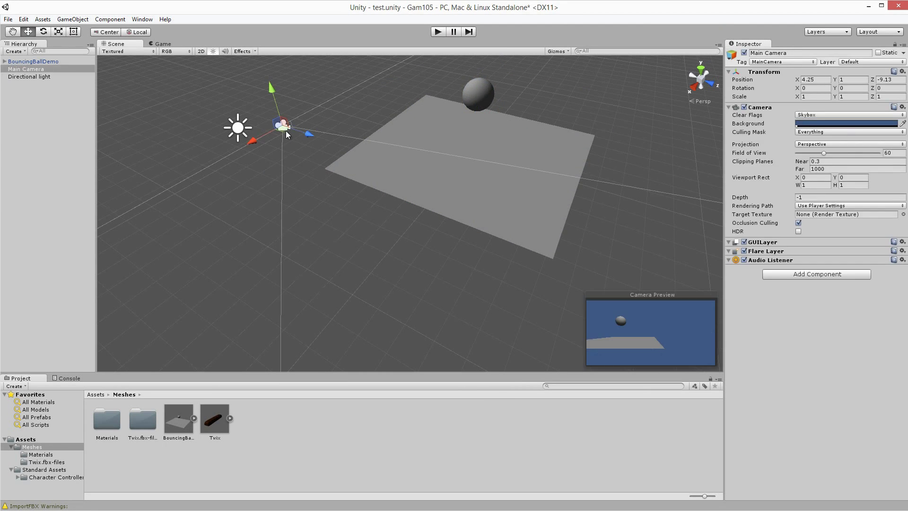
pyautogui.moveTo(254, 142); pyautogui.dragTo(407, 101)
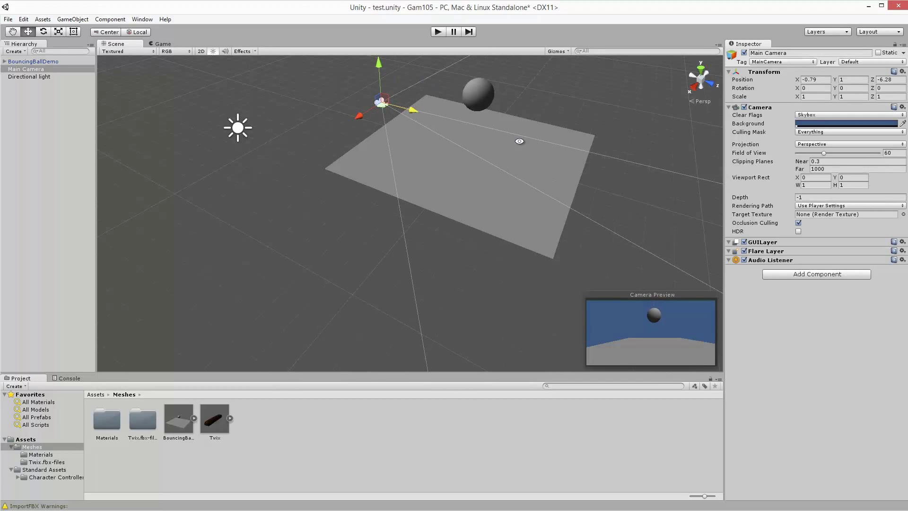
pyautogui.keyDown('alt'); pyautogui.moveTo(513, 142); pyautogui.dragTo(379, 213); pyautogui.keyUp('alt')
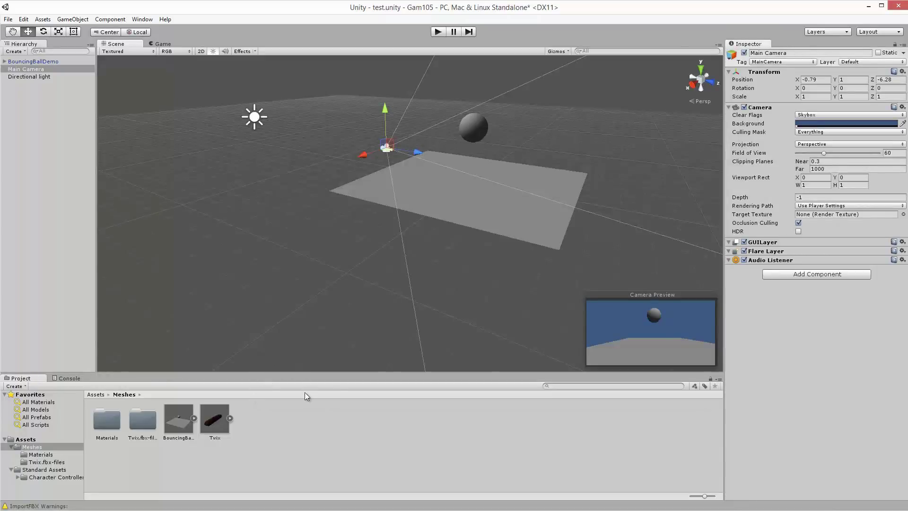
pyautogui.click(181, 419)
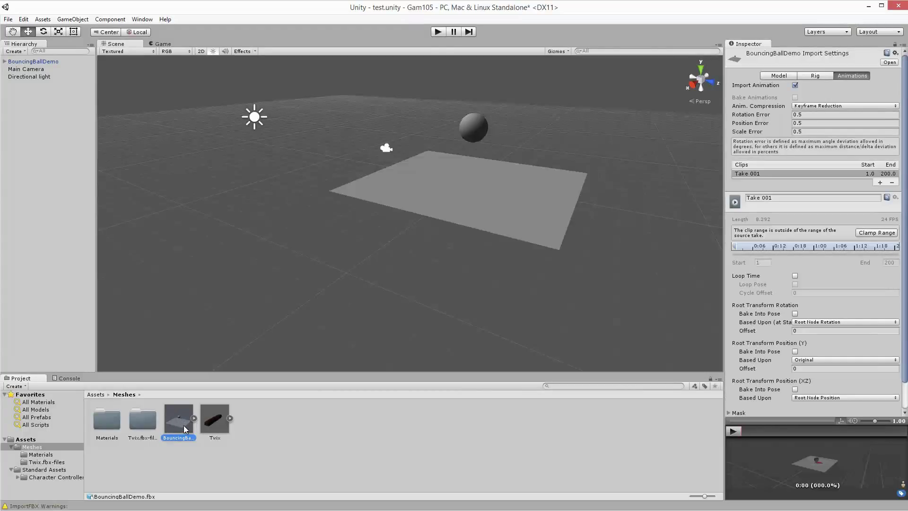
pyautogui.click(780, 75)
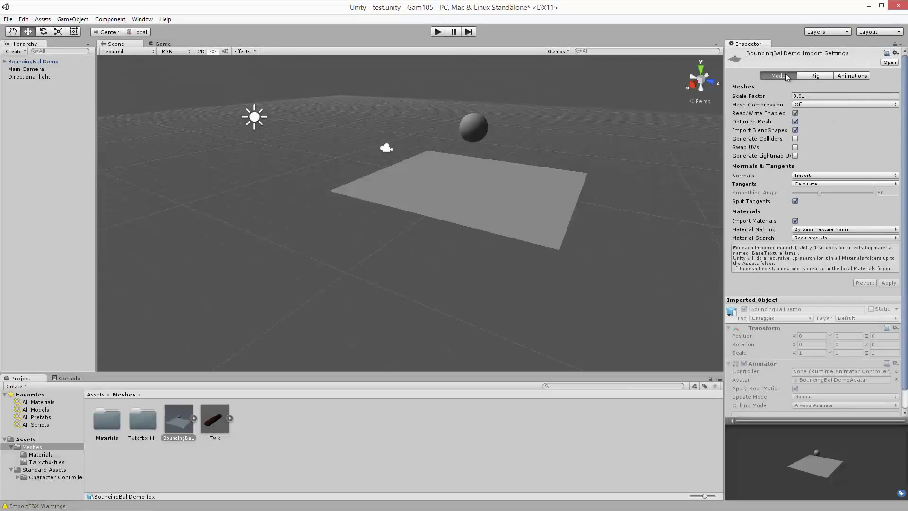
pyautogui.click(855, 76)
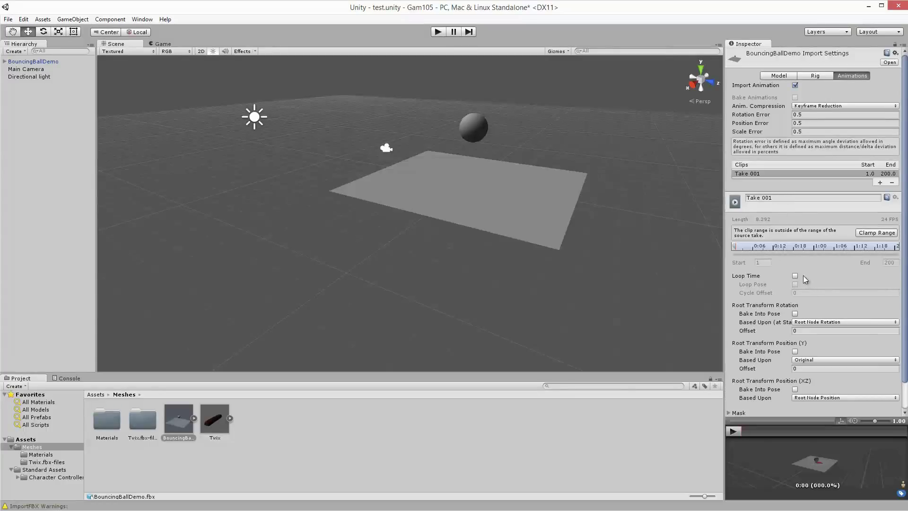
# Enable Loop Time on the Take 001 clip, then play and stop the bounce preview.
pyautogui.click(796, 276)
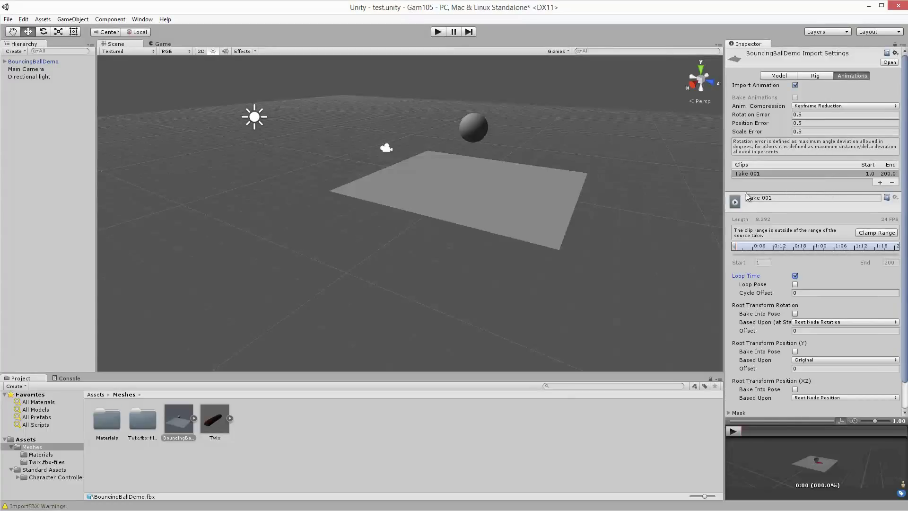
pyautogui.click(735, 431)
pyautogui.click(733, 431)
pyautogui.click(733, 432)
# Apply the pending BouncingBallDemo.fbx import settings while briefly running and stopping the scene.
pyautogui.click(438, 32)
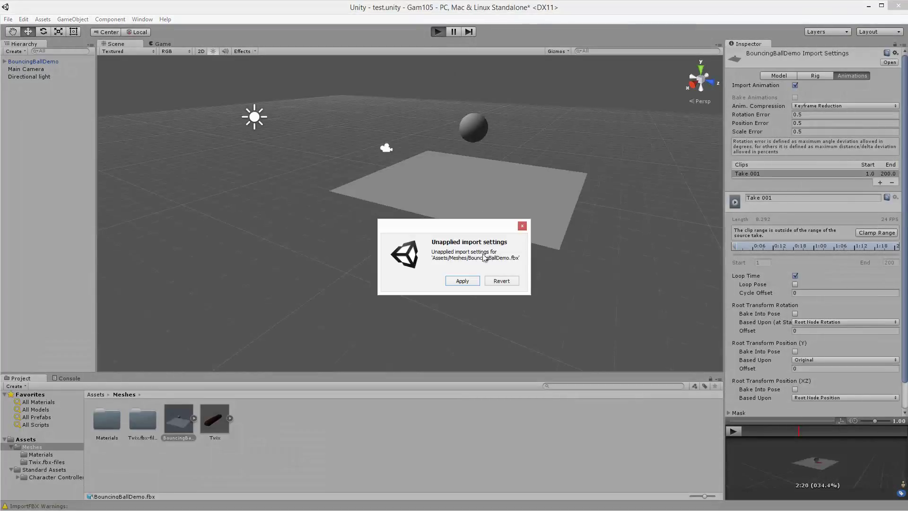
pyautogui.click(463, 280)
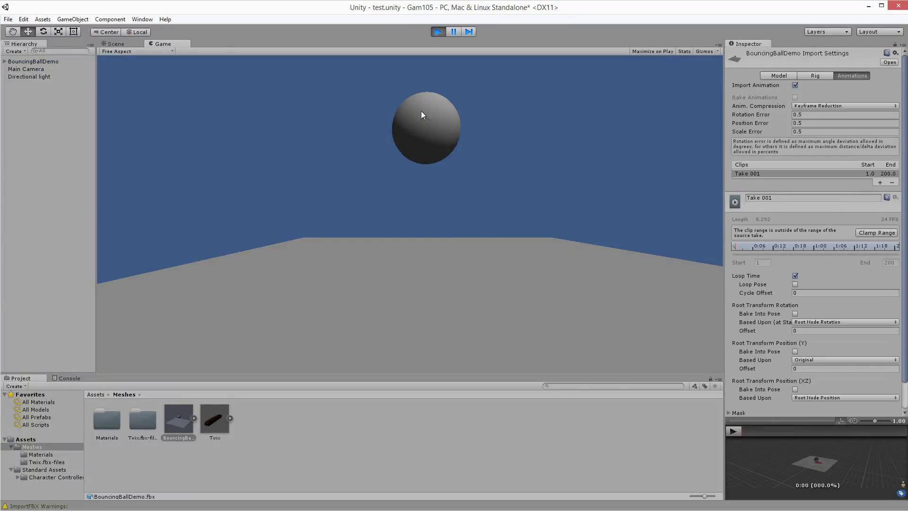
pyautogui.click(438, 32)
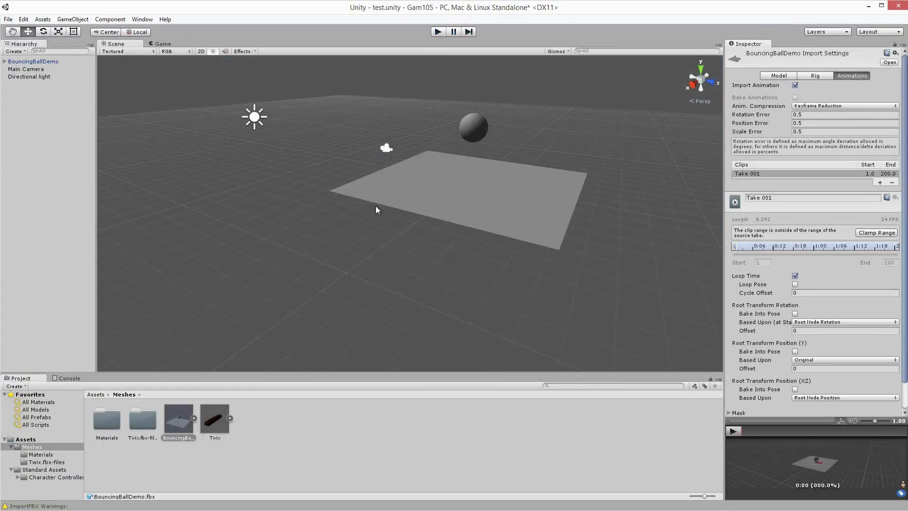
# Drag the Take 001 clip from the expanded BouncingBallDemo asset onto the BouncingBallDemo object in the Hierarchy.
pyautogui.click(194, 418)
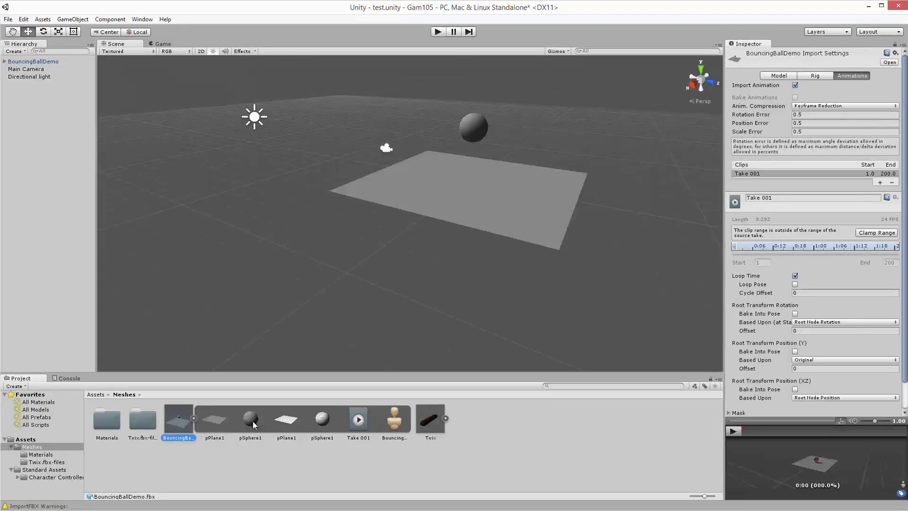
pyautogui.click(193, 418)
pyautogui.click(194, 417)
pyautogui.click(359, 424)
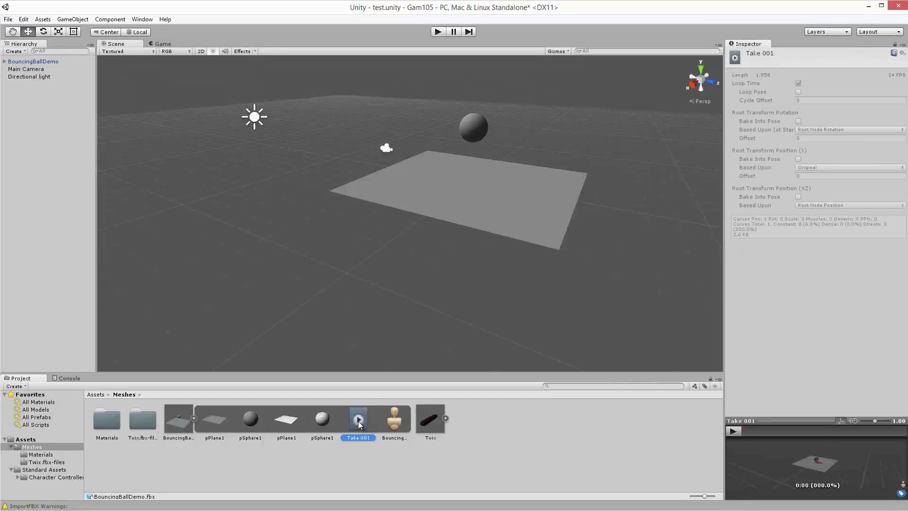
pyautogui.moveTo(360, 424); pyautogui.dragTo(476, 133)
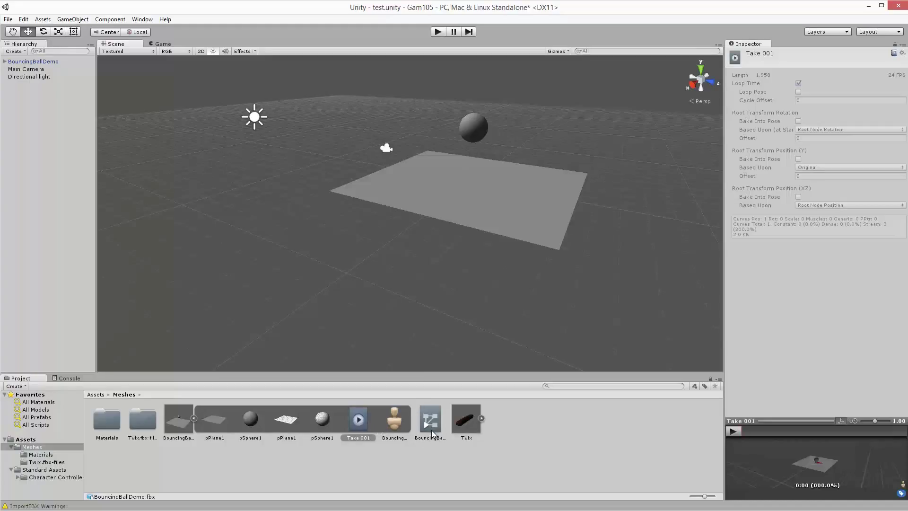
# Enter play mode to watch the ball bounce in the Game view, then collapse the BouncingBallDemo asset.
pyautogui.click(438, 34)
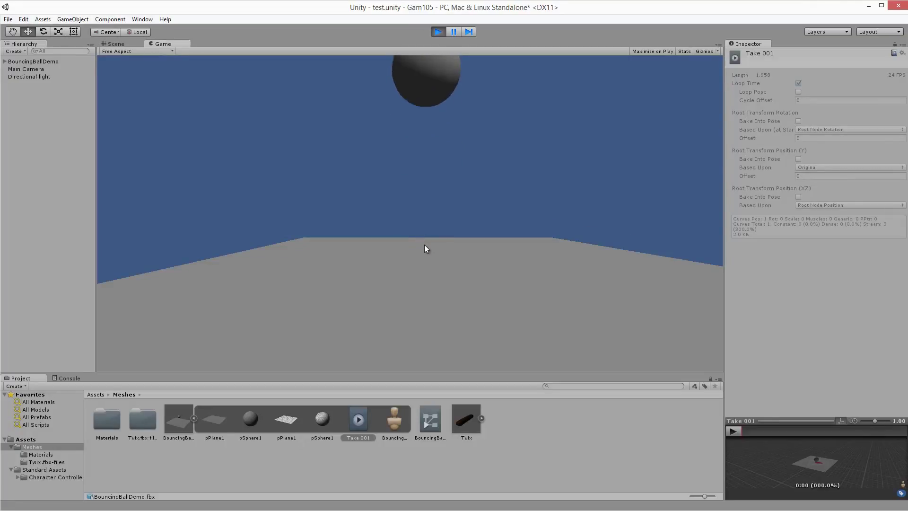
pyautogui.click(193, 418)
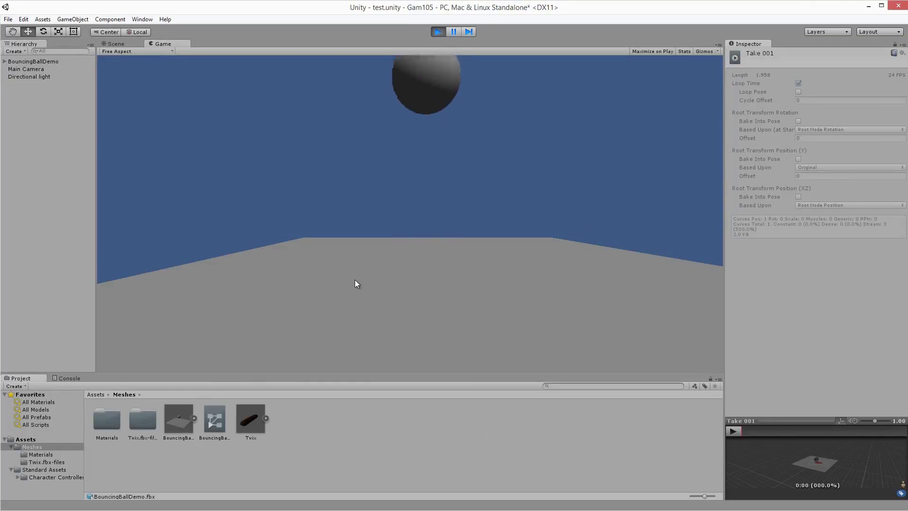